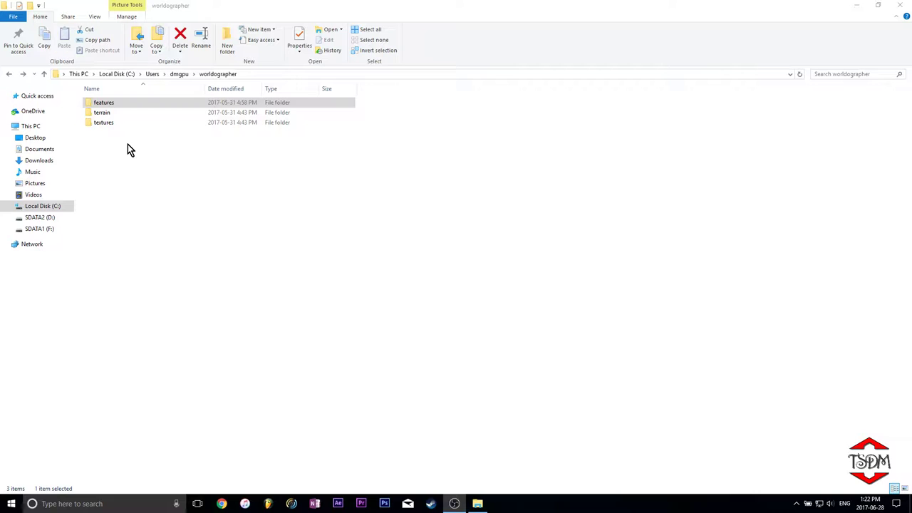
# Deselect everything and snap the worldographer folder window to the right half of the screen.
pyautogui.click(173, 212)
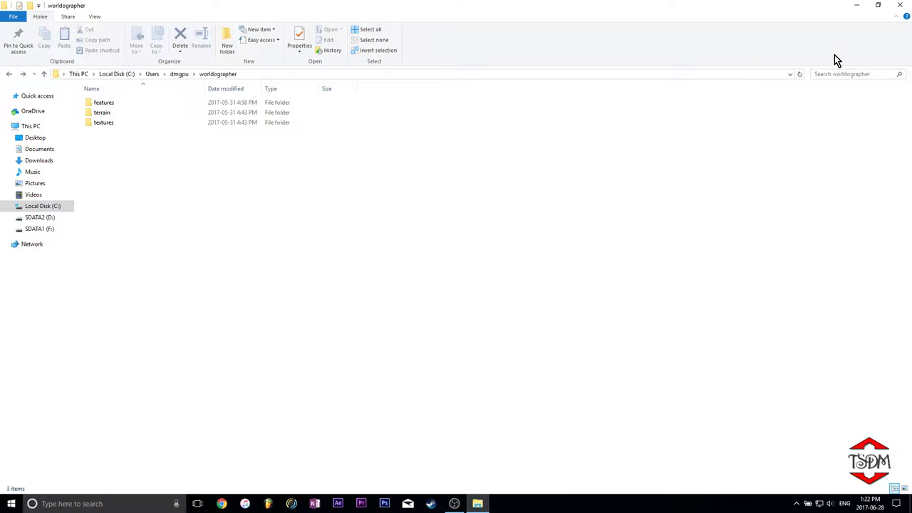
pyautogui.press('super+Right')
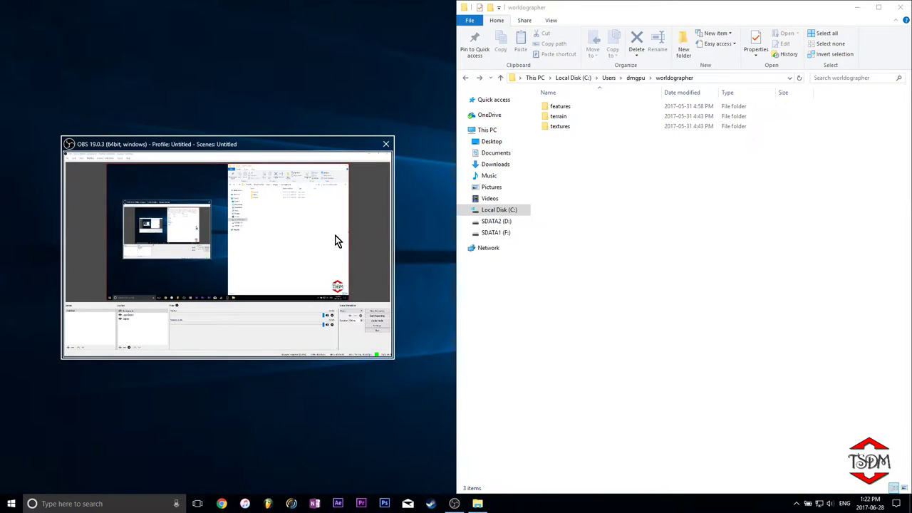
# Copy Features, Terrain and altclassic.wxx from the AltClassicExpanded archive into worldographer.
pyautogui.click(361, 108)
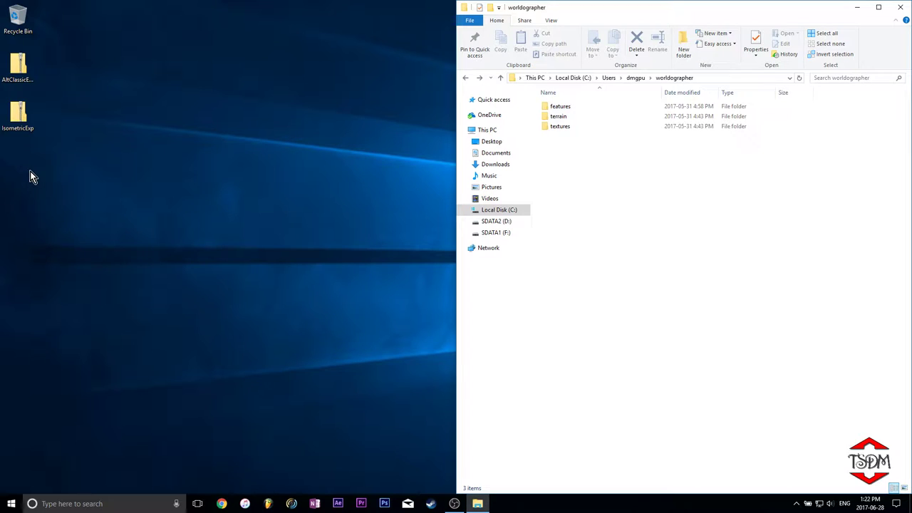
pyautogui.doubleClick(18, 68)
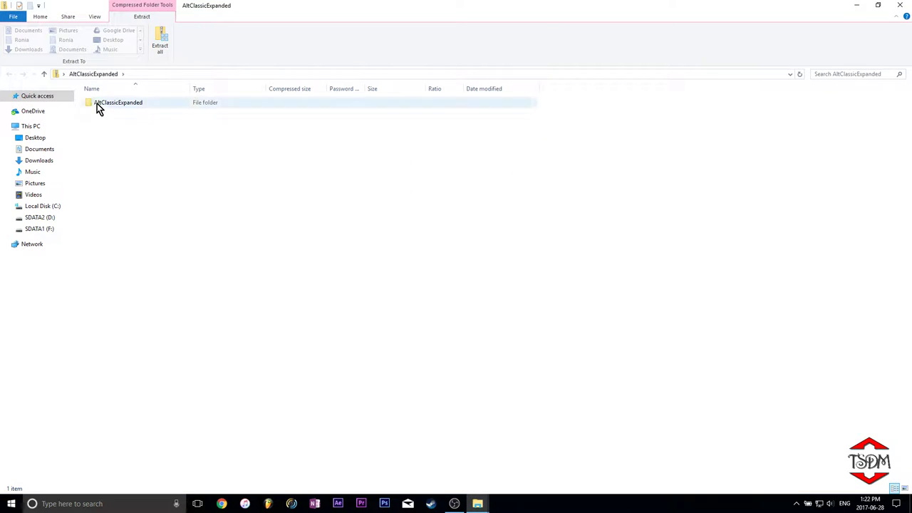
pyautogui.doubleClick(97, 104)
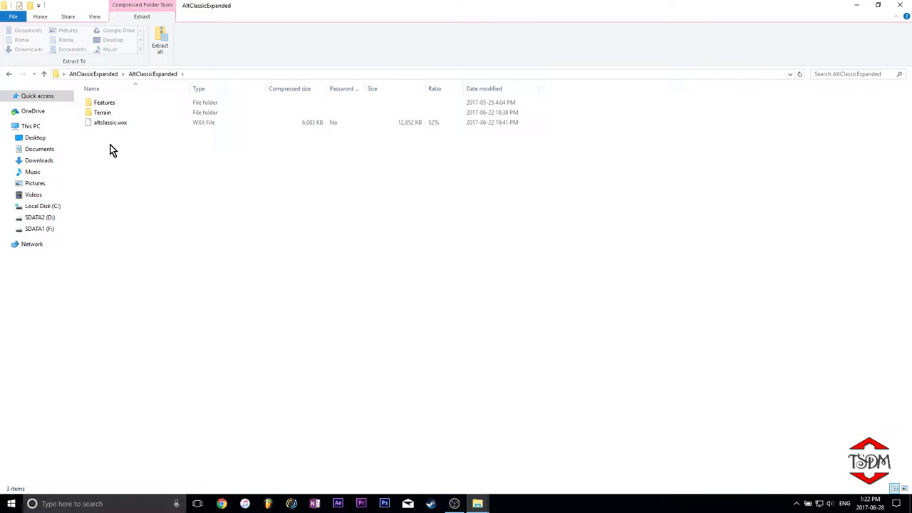
pyautogui.doubleClick(825, 6)
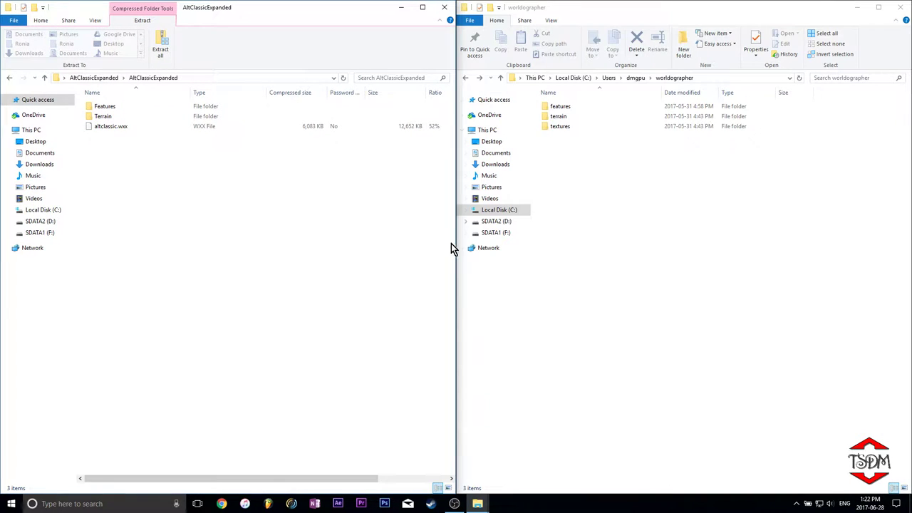
pyautogui.moveTo(123, 171)
pyautogui.mouseDown()
pyautogui.moveTo(104, 107)
pyautogui.moveTo(650, 217)
pyautogui.mouseUp()
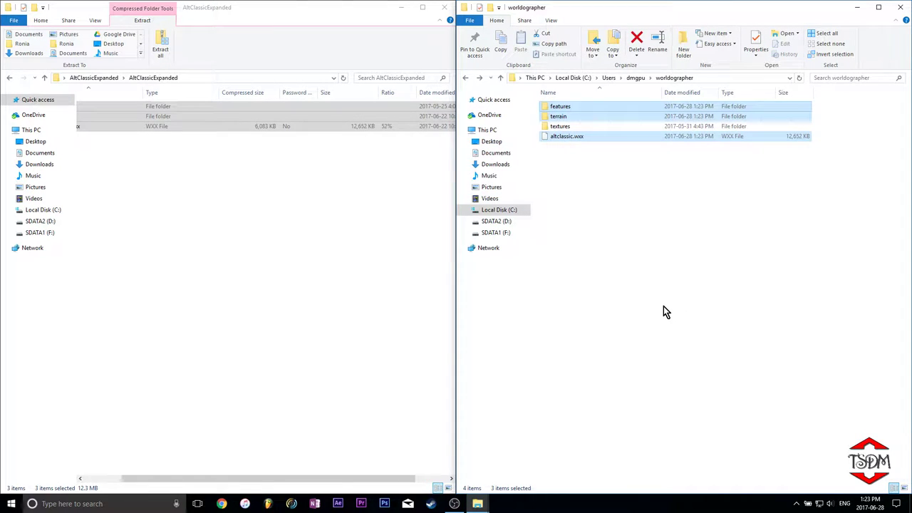
# Check the icon sets in the copied features folder, then return to worldographer.
pyautogui.click(635, 271)
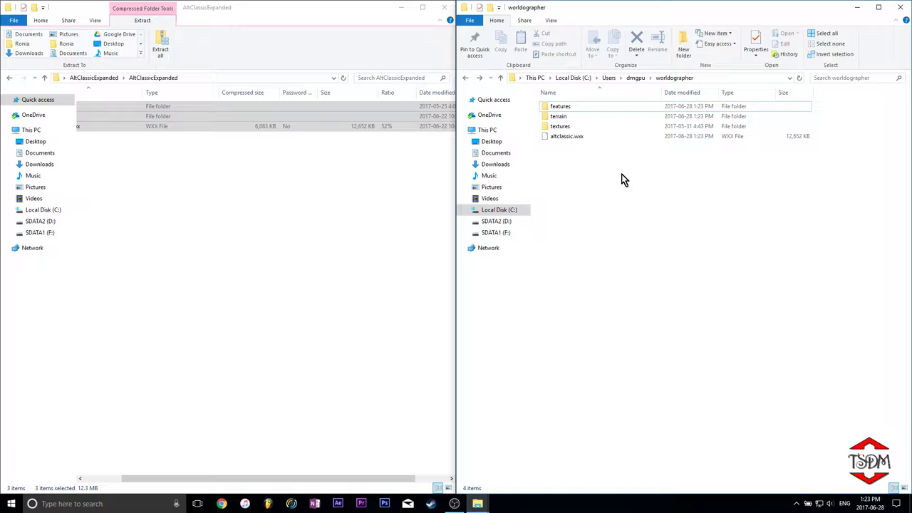
pyautogui.doubleClick(572, 108)
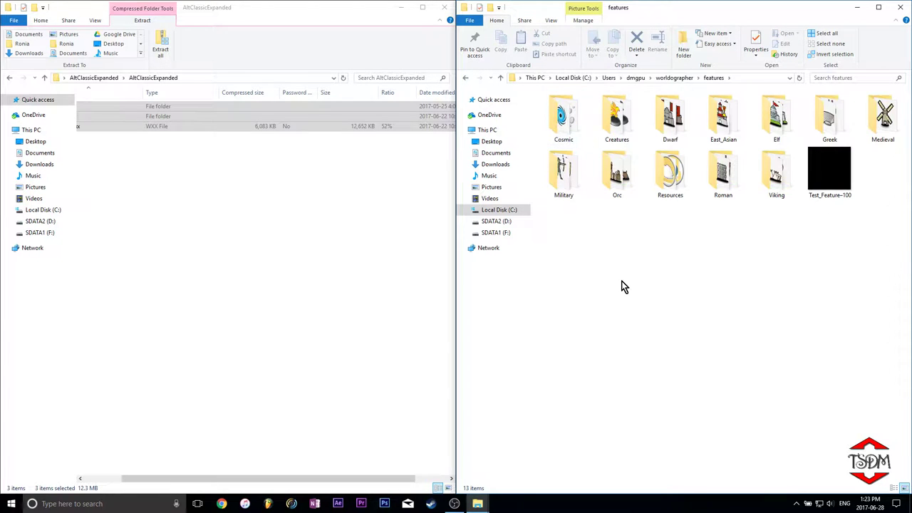
pyautogui.hotkey('alt', 'Up')
pyautogui.click(240, 258)
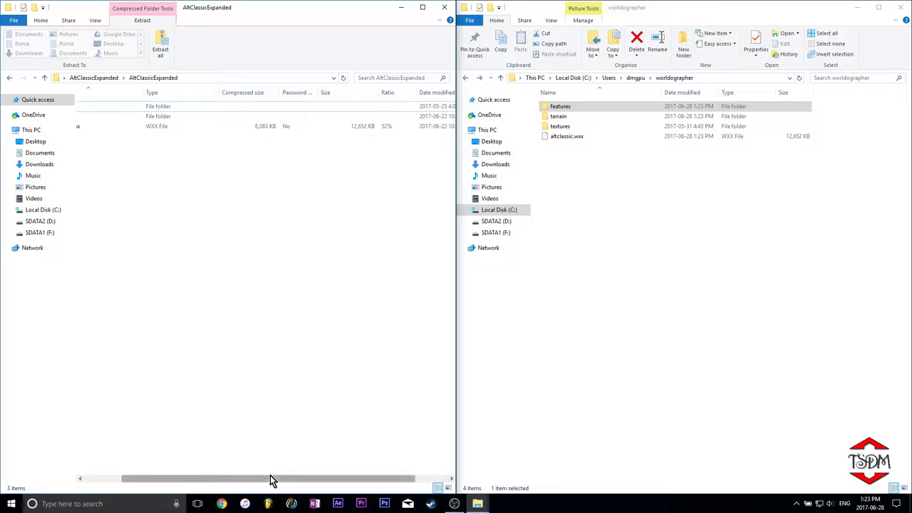
pyautogui.moveTo(270, 478); pyautogui.dragTo(206, 488)
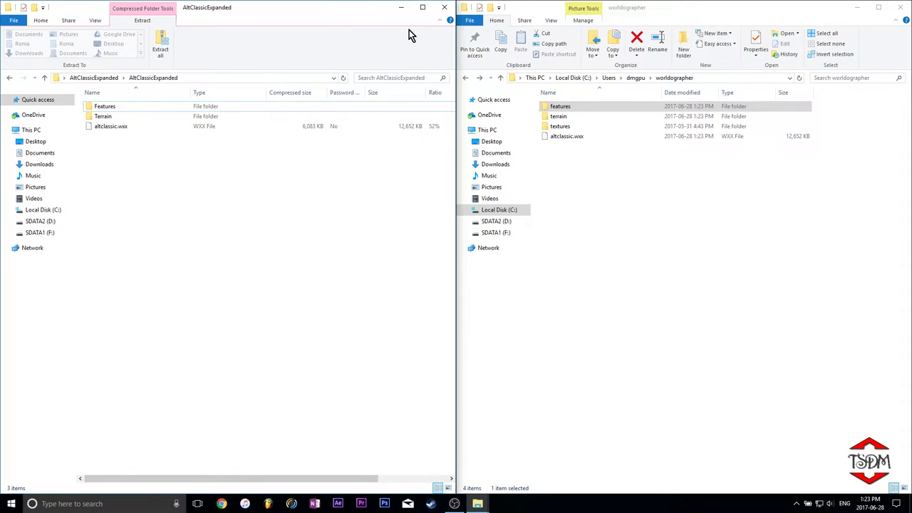
# Close the archive, launch Worldographer and begin a new map.
pyautogui.click(444, 7)
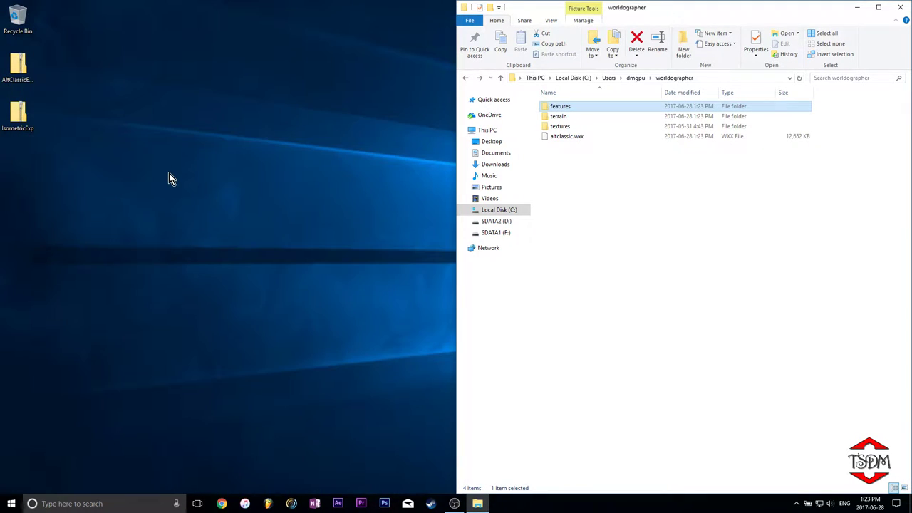
pyautogui.click(12, 504)
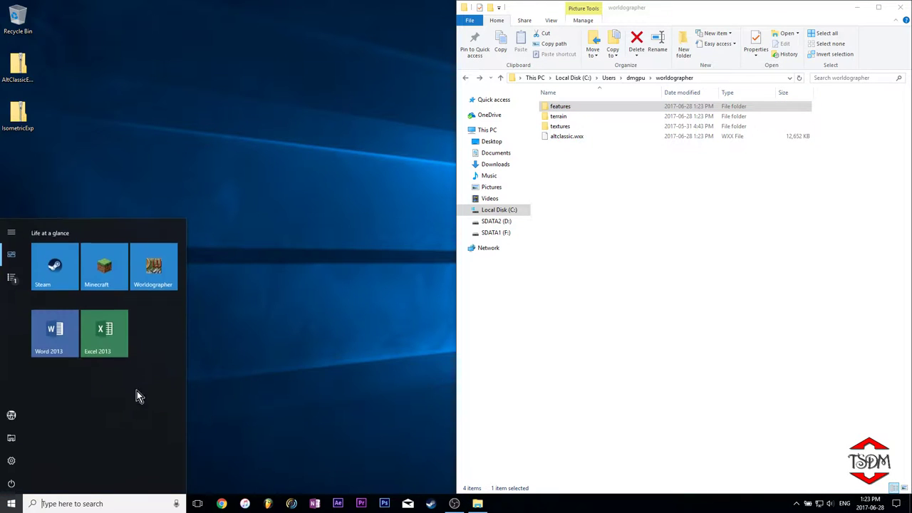
pyautogui.click(159, 285)
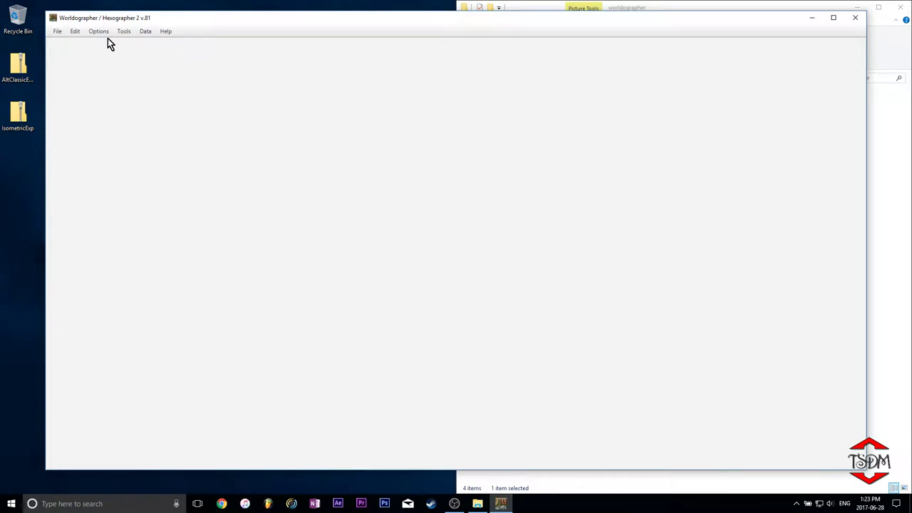
pyautogui.click(62, 35)
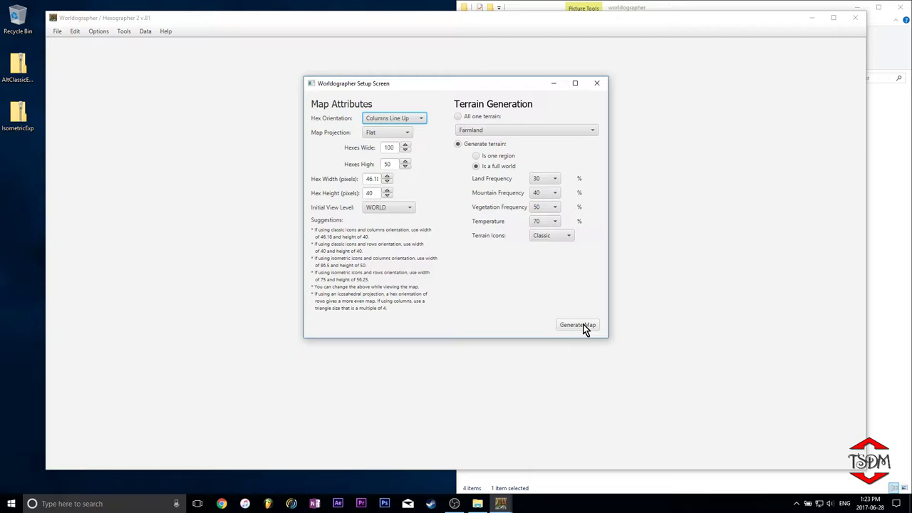
# Keep WORLD as the initial view level and set 50 hexes wide and hex height 60.
pyautogui.click(407, 208)
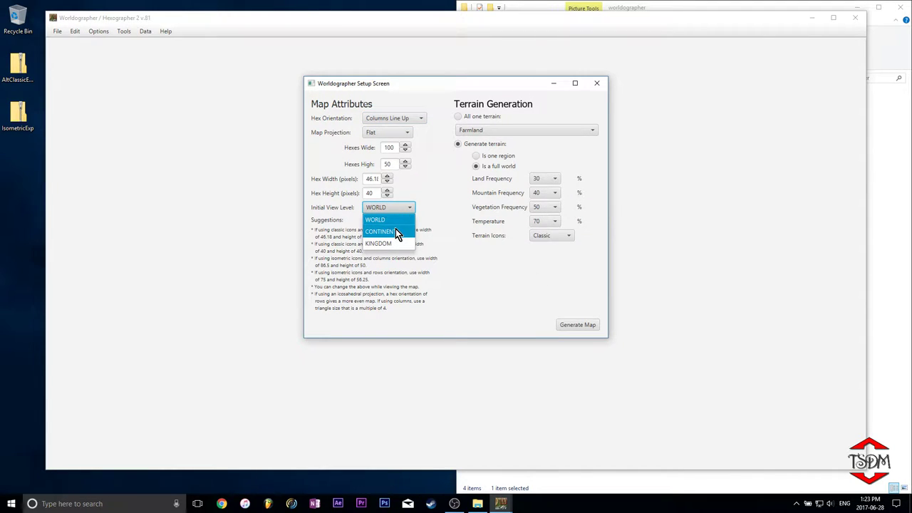
pyautogui.click(425, 181)
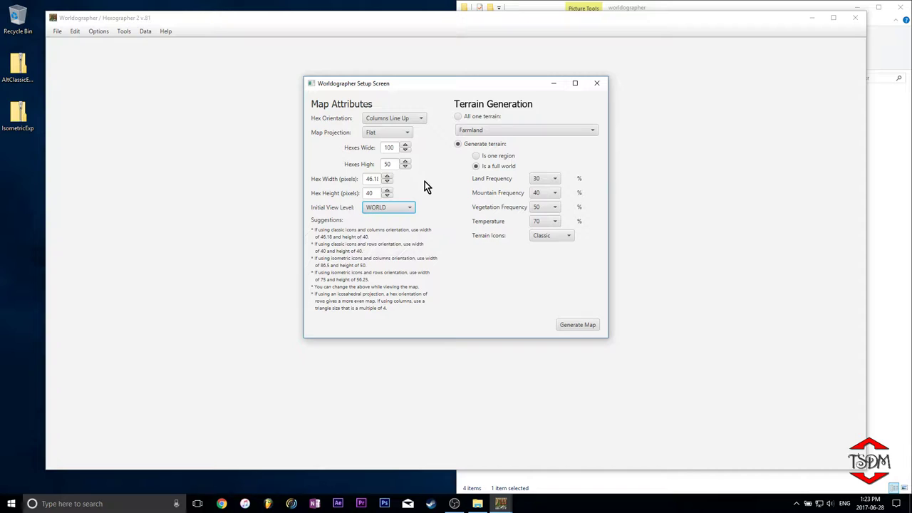
pyautogui.doubleClick(394, 147)
pyautogui.write('50')
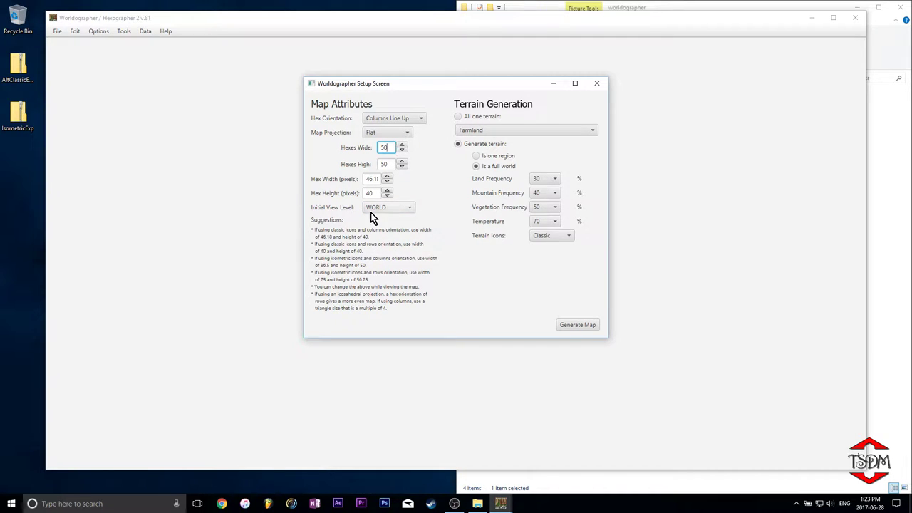
pyautogui.click(375, 192)
pyautogui.doubleClick(376, 192)
pyautogui.write('60')
pyautogui.doubleClick(375, 178)
# Set hex width to 68 and generate the map, dismissing the creation message.
pyautogui.write('68')
pyautogui.click(586, 325)
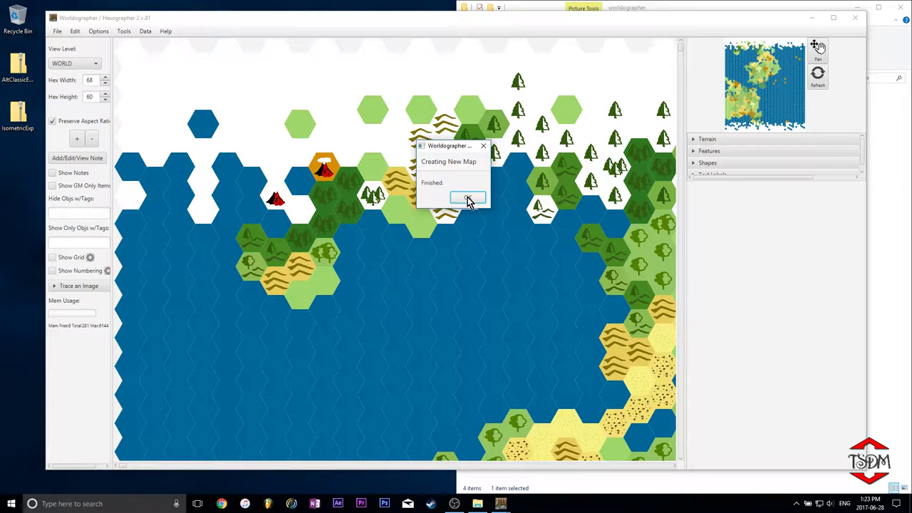
pyautogui.click(467, 198)
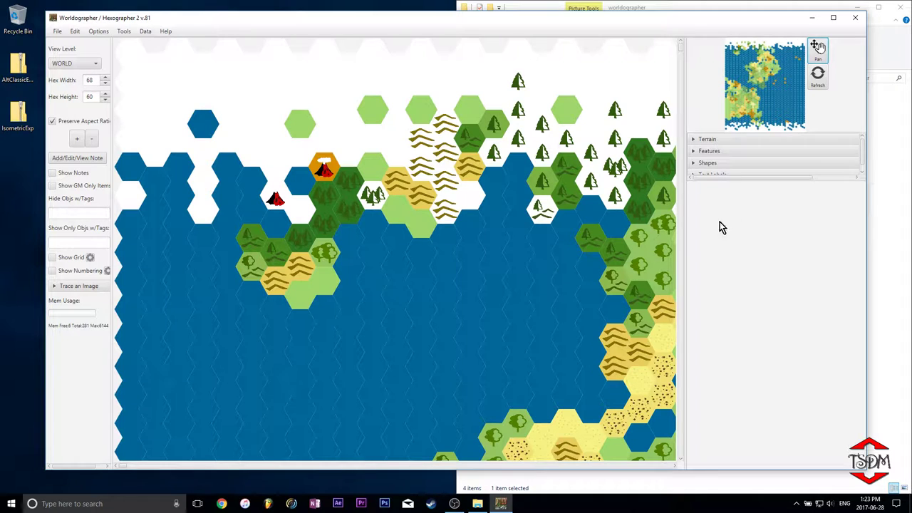
# Show only Classic terrain tiles, maximize the window and widen the side panels.
pyautogui.click(715, 141)
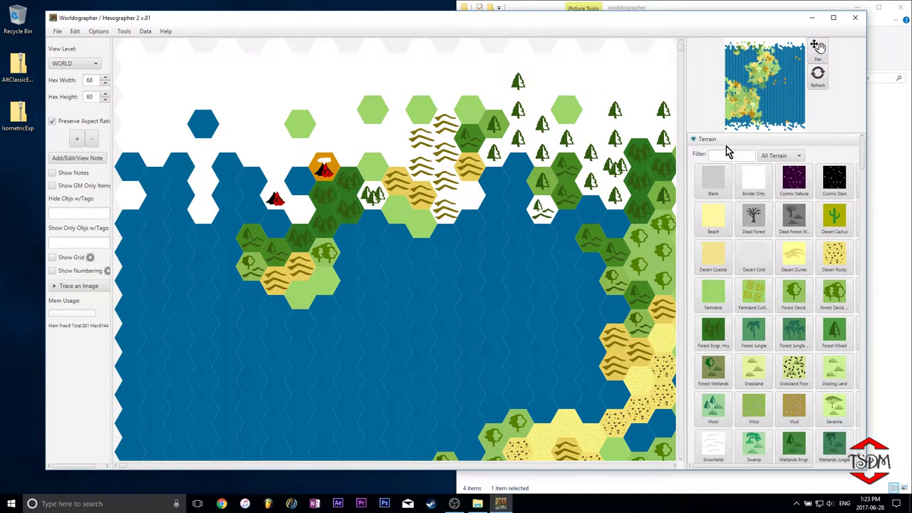
pyautogui.click(781, 156)
pyautogui.click(782, 180)
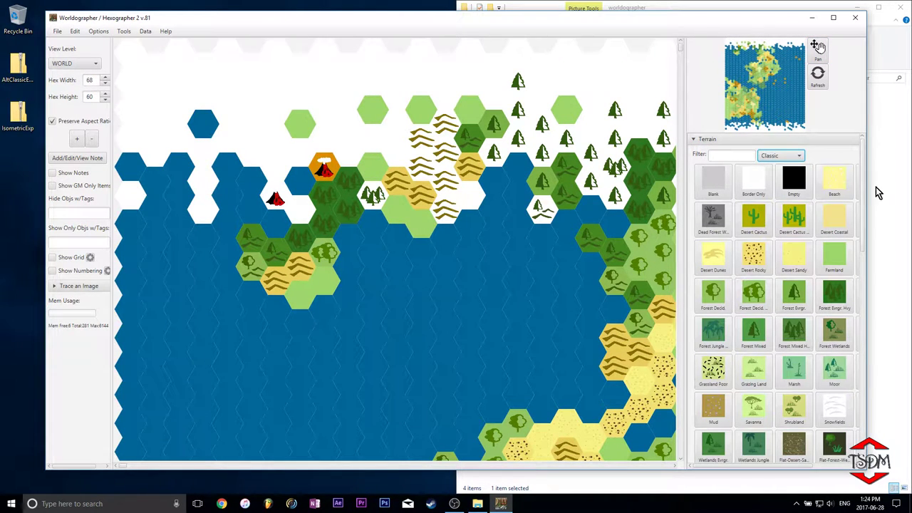
pyautogui.click(833, 17)
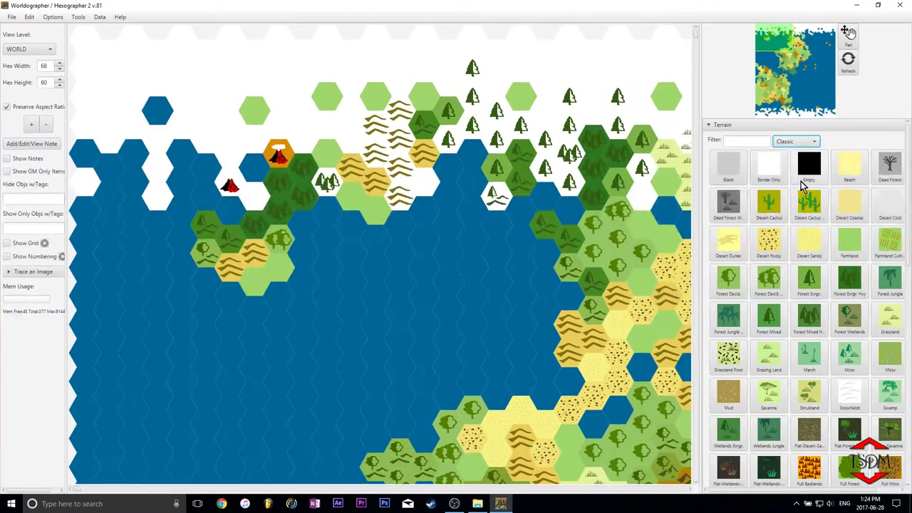
pyautogui.moveTo(698, 197); pyautogui.dragTo(670, 197)
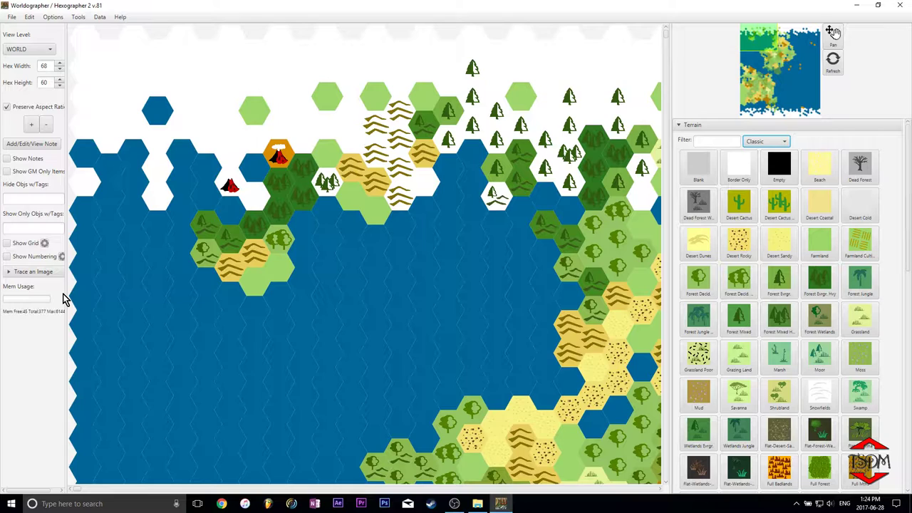
pyautogui.moveTo(66, 292); pyautogui.dragTo(76, 292)
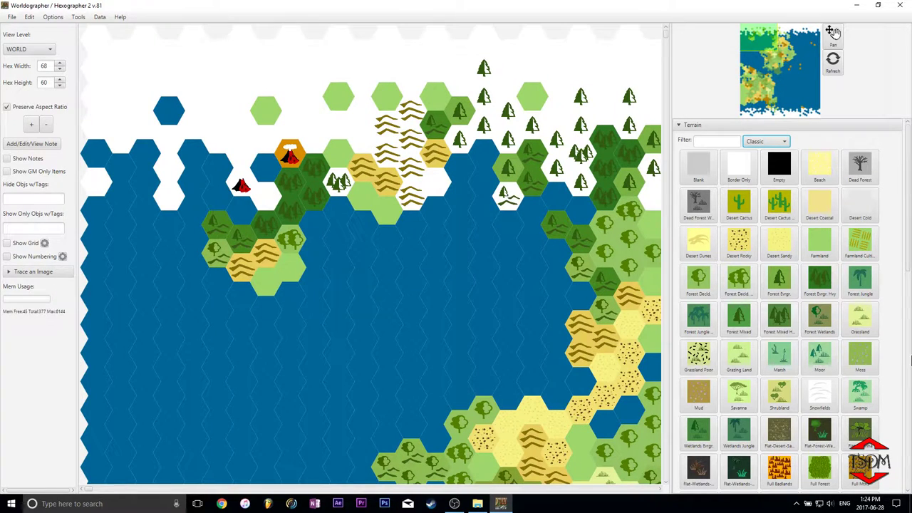
pyautogui.moveTo(908, 216)
pyautogui.mouseDown()
pyautogui.moveTo(909, 344)
pyautogui.moveTo(909, 214)
pyautogui.mouseUp()
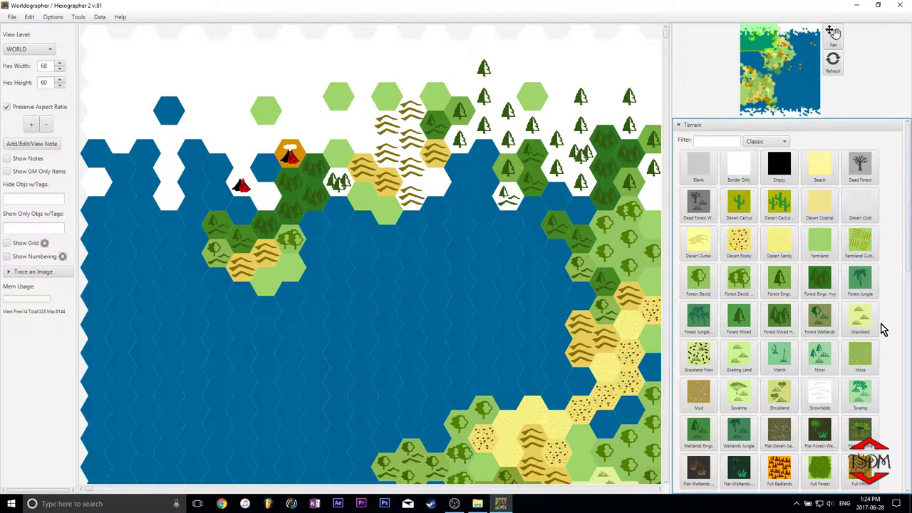
# Pick the flat forest wetlands tile, then scroll the terrain palette back to the top.
pyautogui.scroll(-2, 883, 328)
pyautogui.scroll(-2, 882, 328)
pyautogui.scroll(-1, 883, 328)
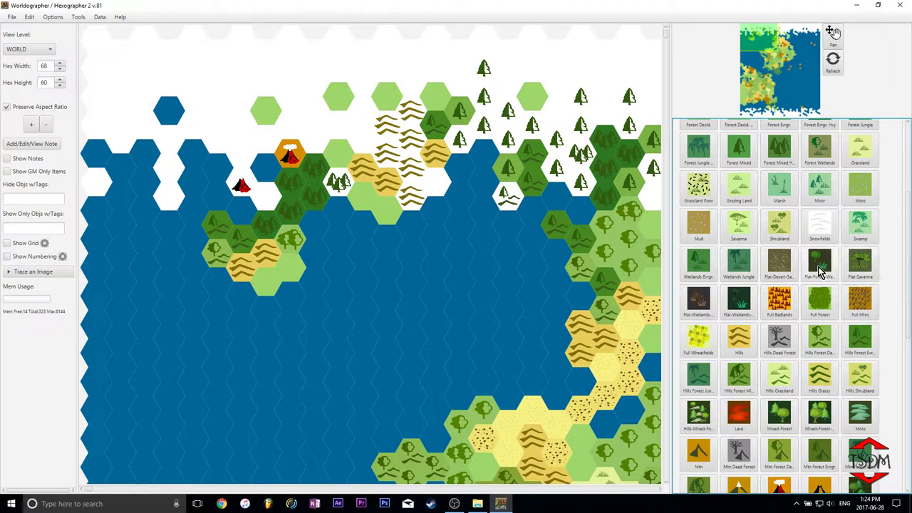
pyautogui.click(819, 270)
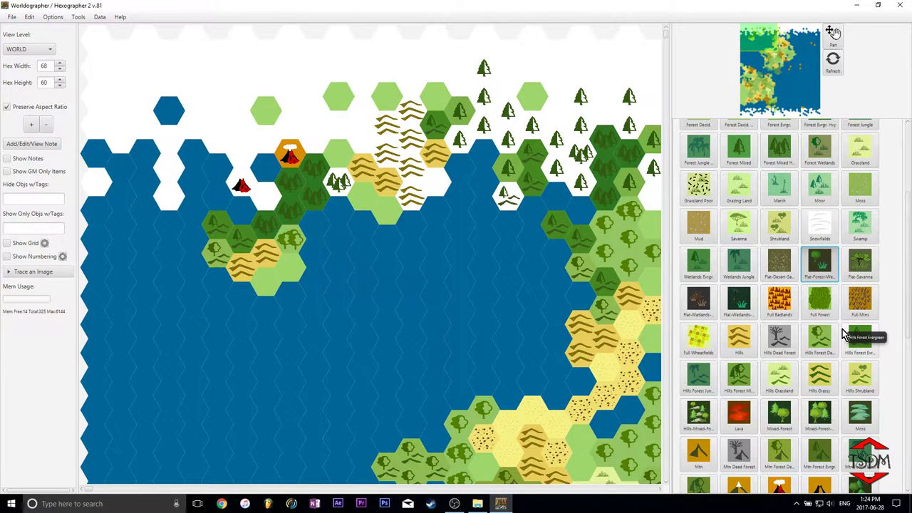
pyautogui.scroll(-1, 841, 306)
pyautogui.scroll(1, 842, 304)
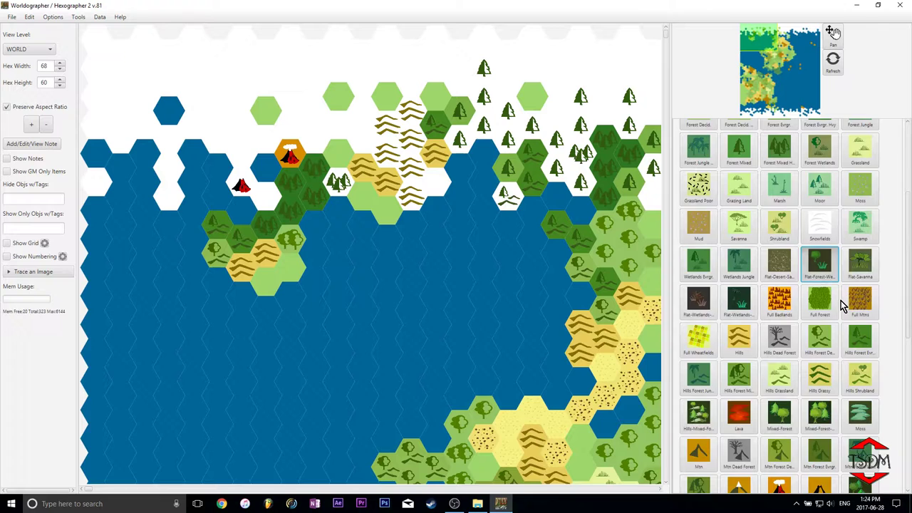
pyautogui.scroll(3, 841, 305)
pyautogui.scroll(2, 844, 285)
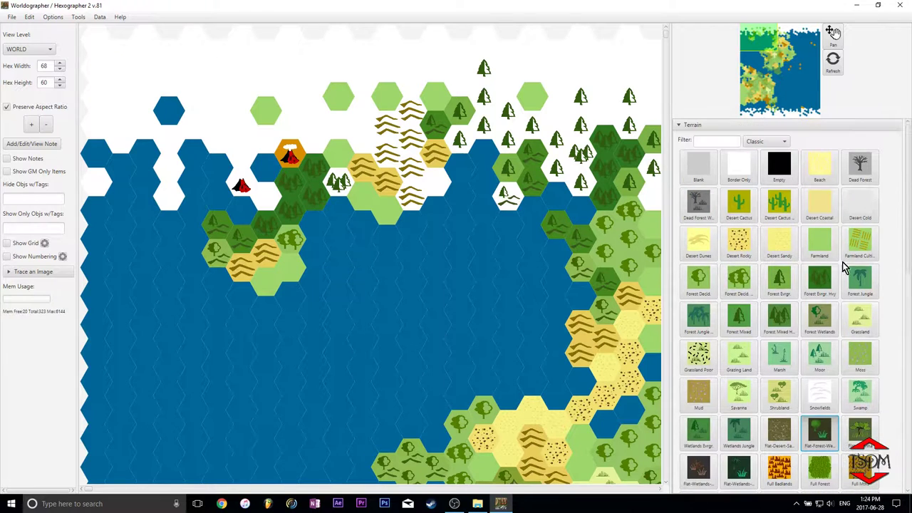
# Filter terrains by 'flat', pick Dead Forest, then clear the filter.
pyautogui.click(699, 142)
pyautogui.write('at')
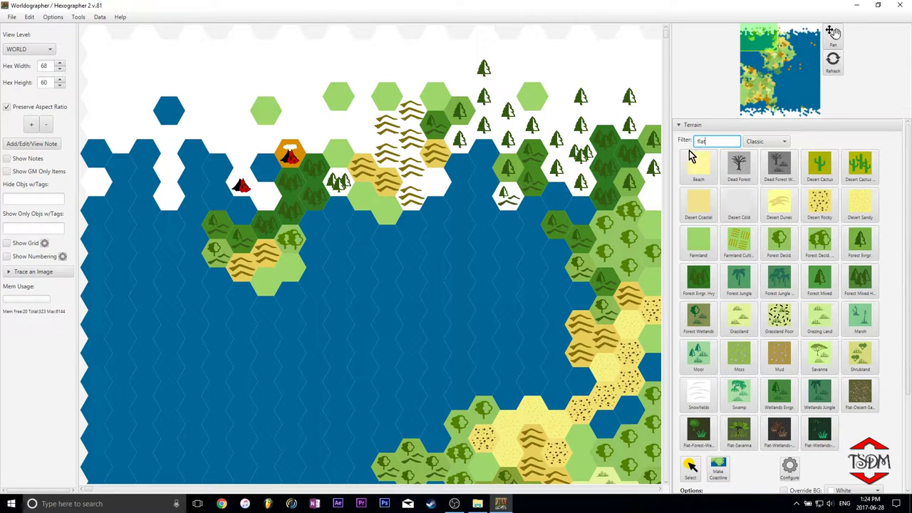
pyautogui.click(740, 168)
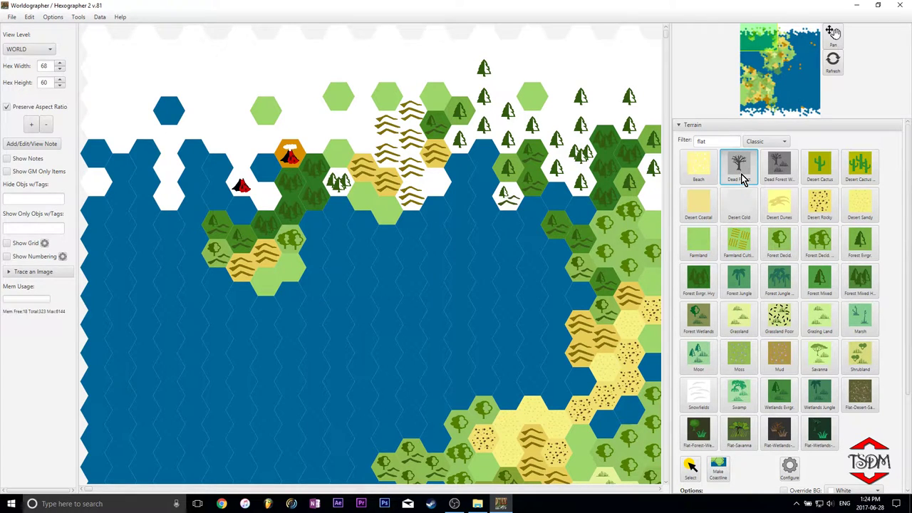
pyautogui.click(684, 142)
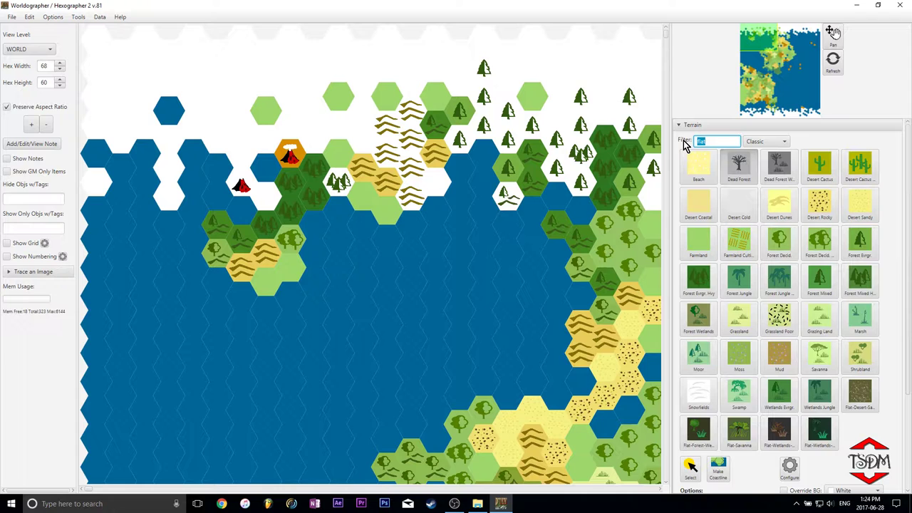
pyautogui.press('BackSpace')
# Paint a lone water hex as Hills-Mixed-Forest, then repaint it as Lava.
pyautogui.scroll(-3, 847, 299)
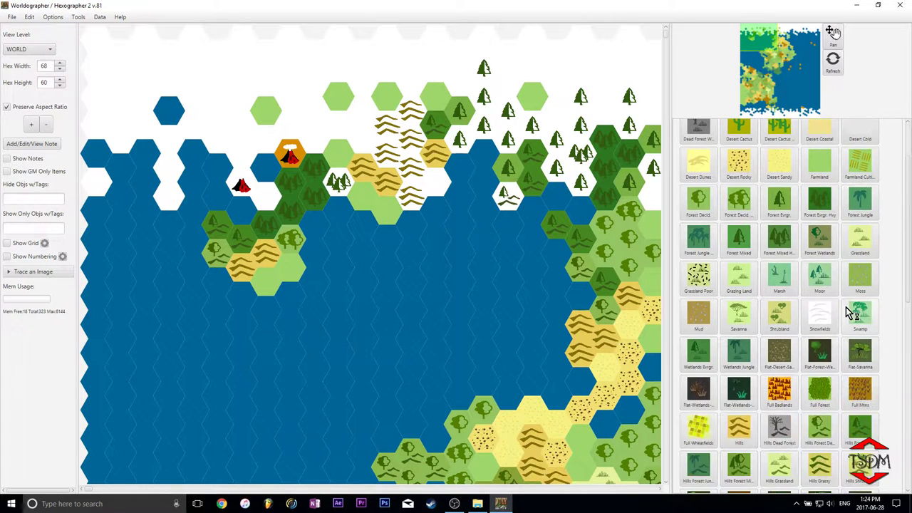
pyautogui.scroll(-4, 852, 313)
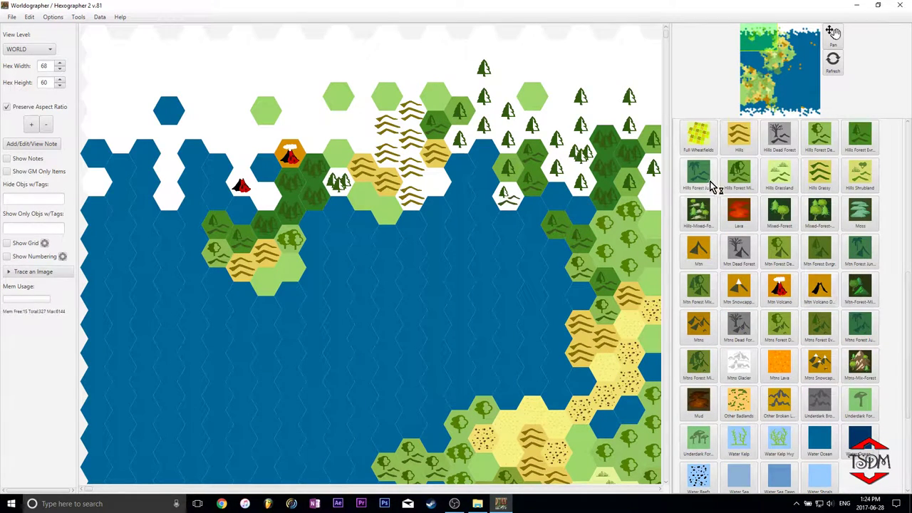
pyautogui.click(697, 219)
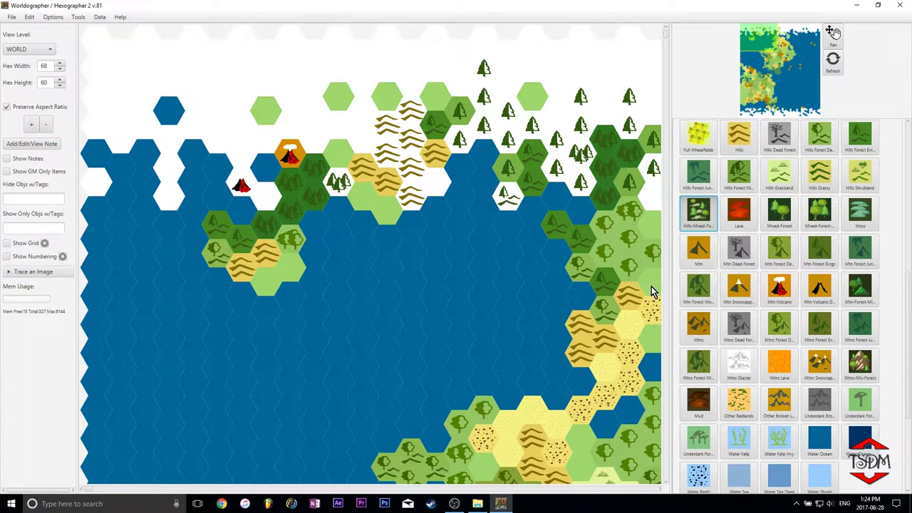
pyautogui.click(453, 289)
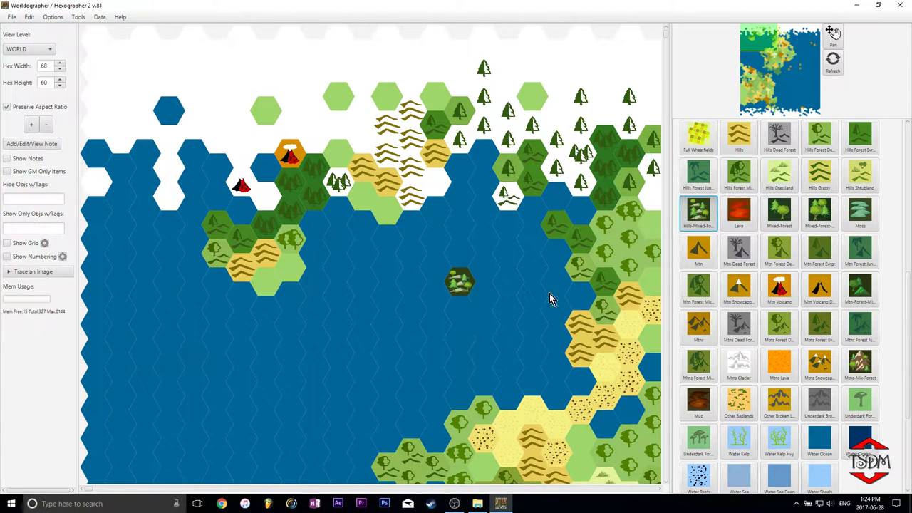
pyautogui.click(739, 213)
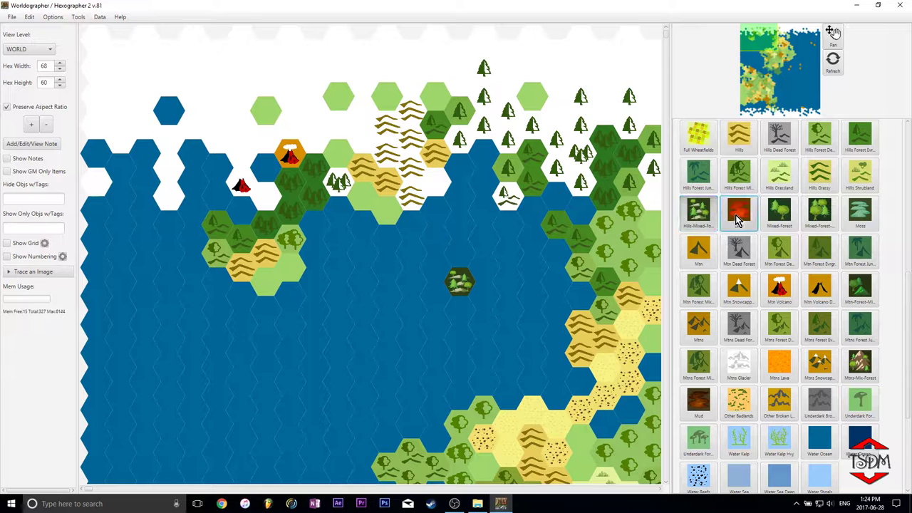
pyautogui.click(449, 293)
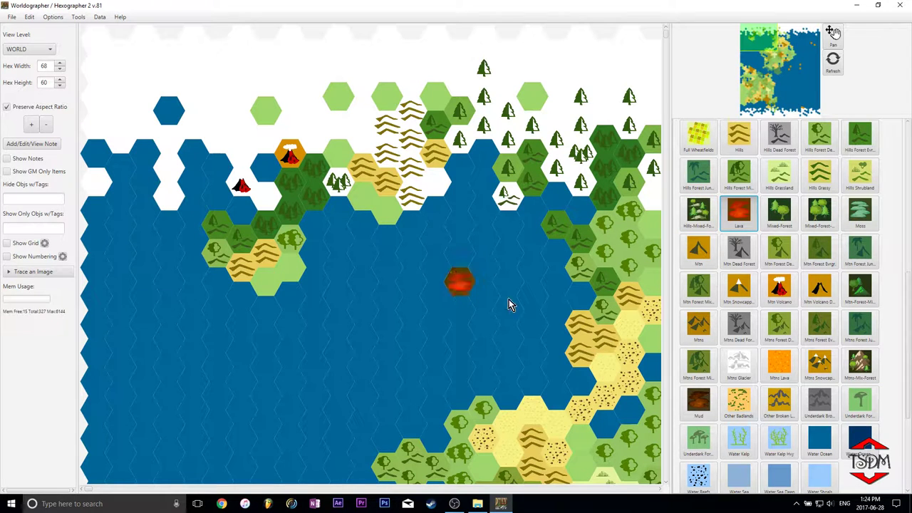
# Repaint the test hex as Mixed-Forest, then as Mud.
pyautogui.click(779, 212)
pyautogui.click(465, 289)
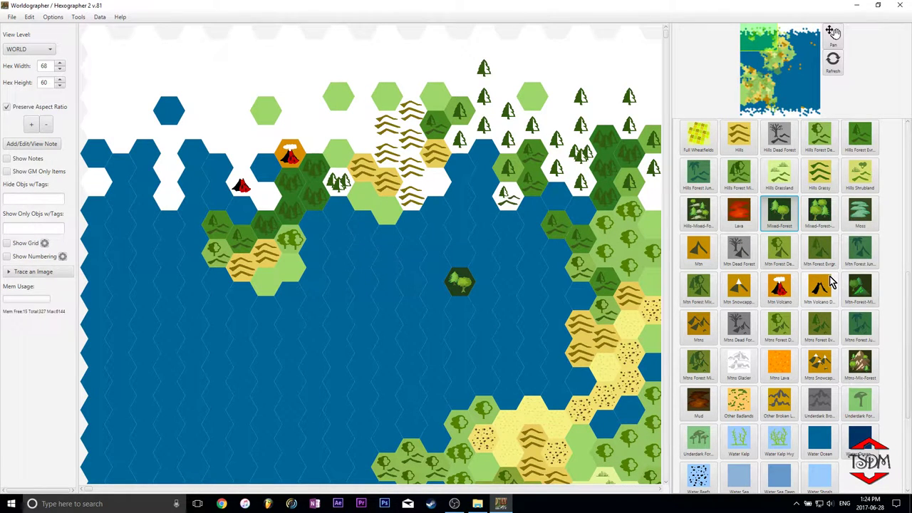
pyautogui.click(699, 403)
pyautogui.click(467, 288)
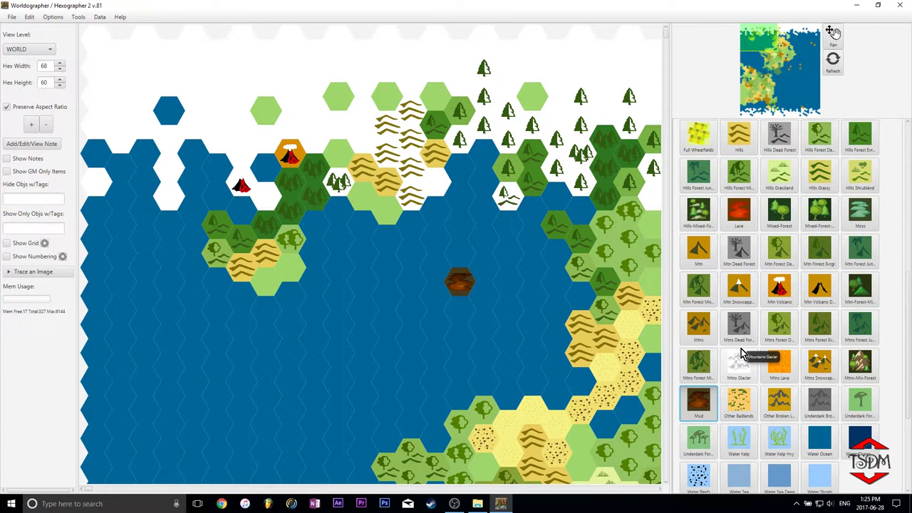
# Repaint the test hex as Mtns-Mix-Forest and scroll the terrain palette back up.
pyautogui.click(860, 364)
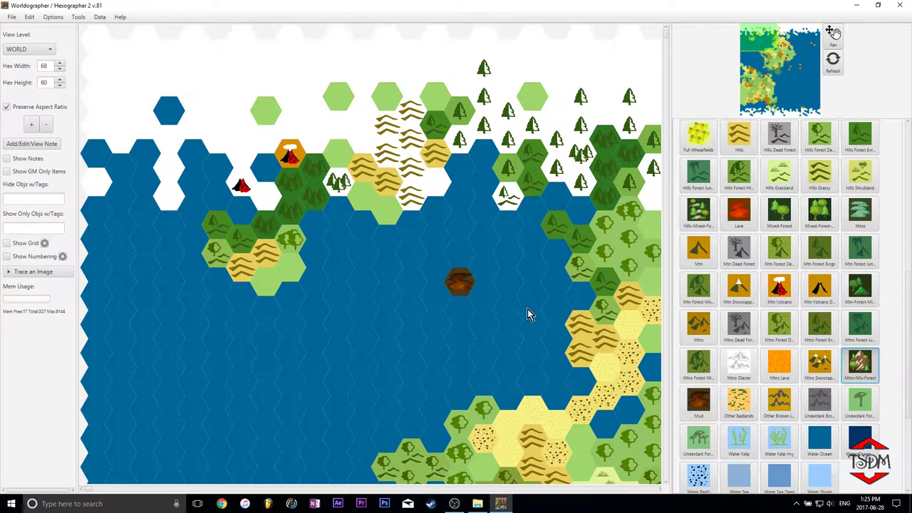
pyautogui.click(462, 285)
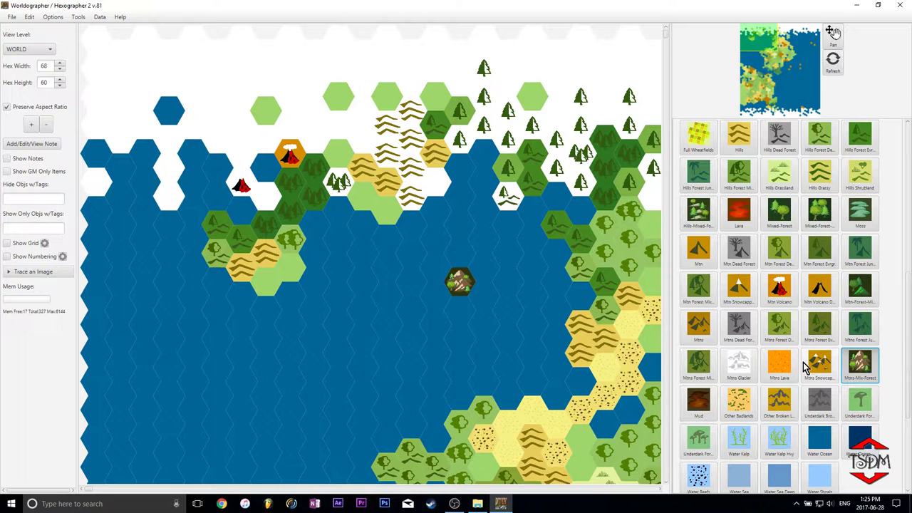
pyautogui.scroll(-2, 806, 367)
pyautogui.scroll(2, 811, 378)
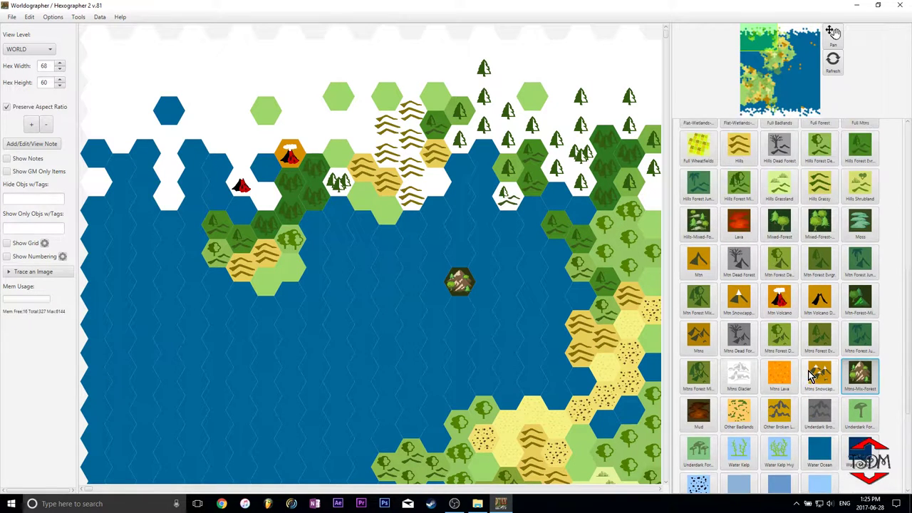
pyautogui.scroll(3, 810, 377)
pyautogui.scroll(2, 810, 378)
pyautogui.scroll(2, 810, 377)
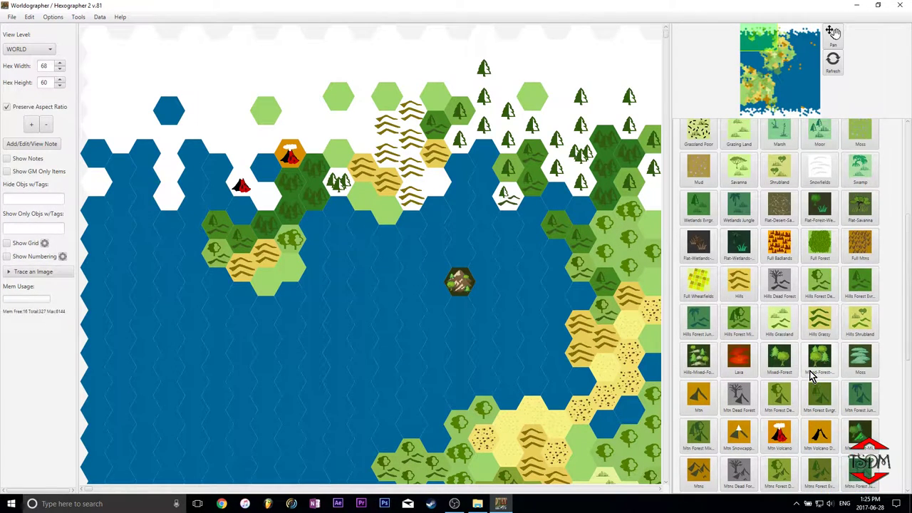
pyautogui.scroll(1, 811, 378)
pyautogui.scroll(2, 811, 378)
pyautogui.scroll(2, 813, 378)
pyautogui.scroll(2, 813, 378)
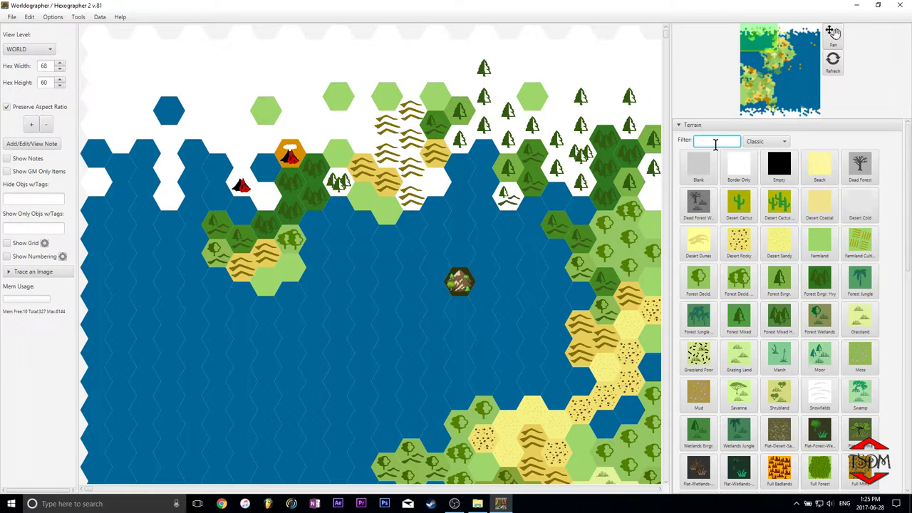
# Filter terrains by 'mix' and repaint the test hex as Forest Mixed.
pyautogui.write('mx')
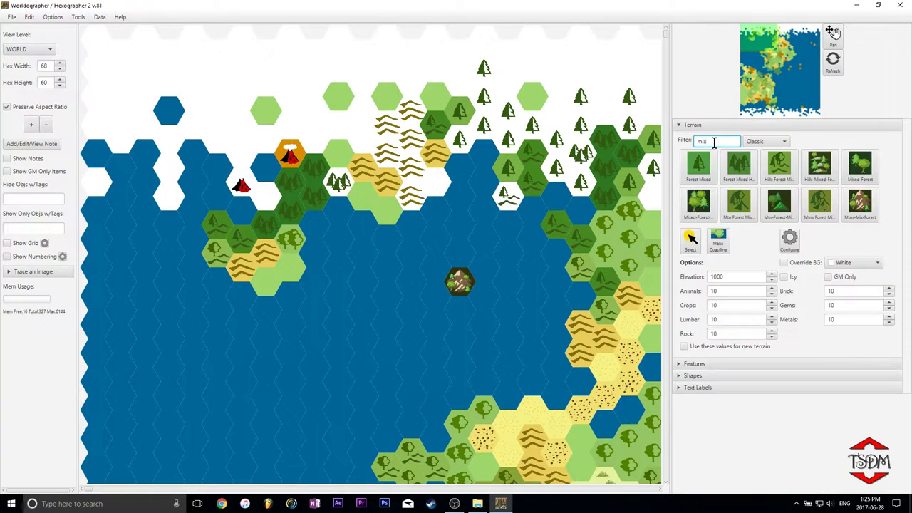
pyautogui.click(700, 171)
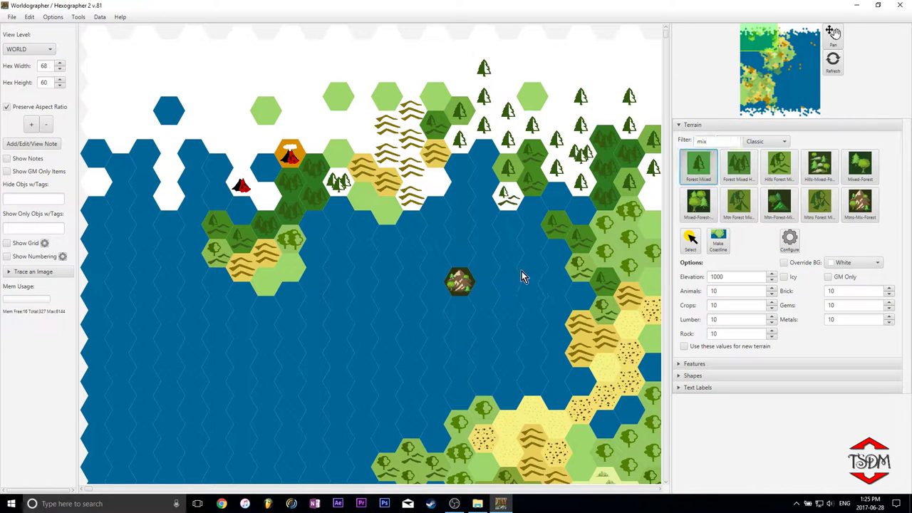
pyautogui.click(460, 282)
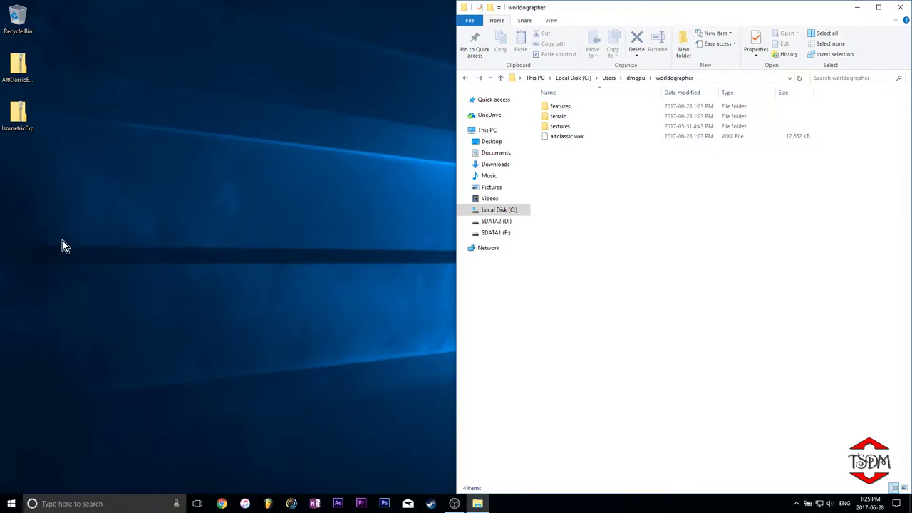
# Open the IsometricExp archive and drag only its Features folder into worldographer.
pyautogui.doubleClick(23, 123)
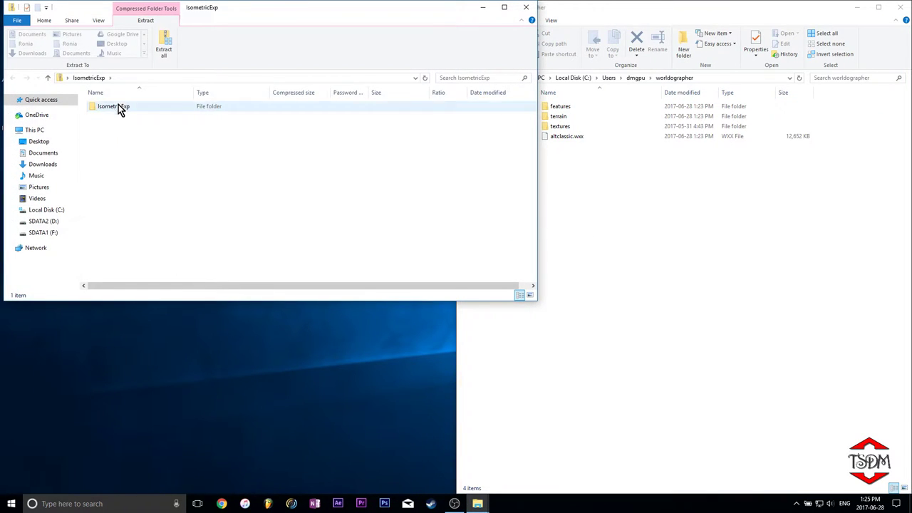
pyautogui.moveTo(128, 182); pyautogui.dragTo(107, 128)
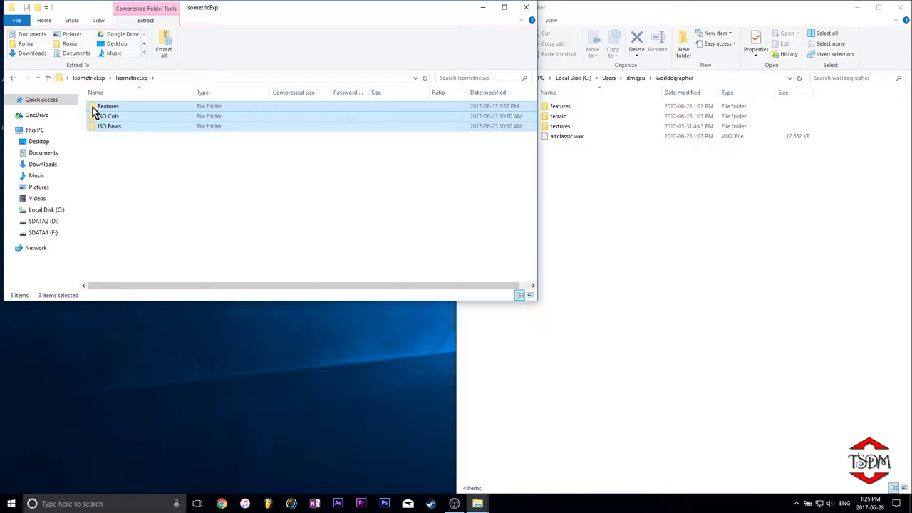
pyautogui.moveTo(95, 113); pyautogui.dragTo(594, 242)
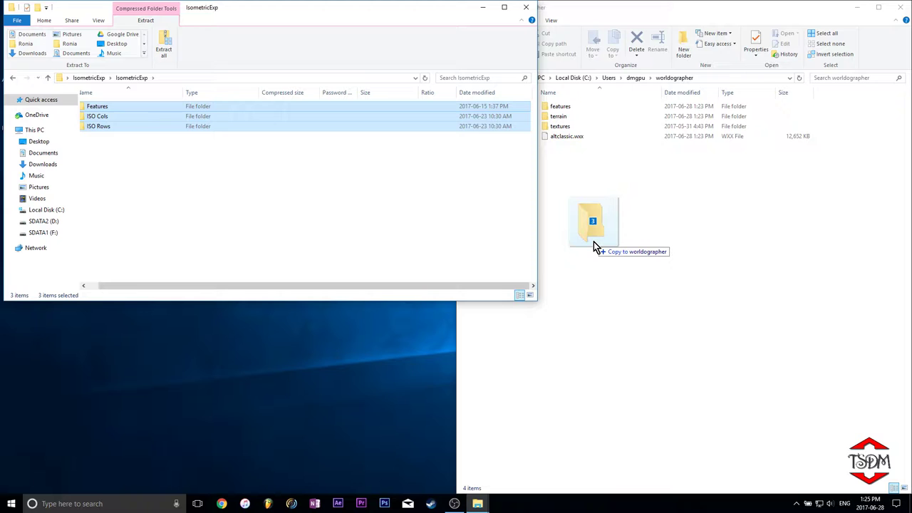
pyautogui.moveTo(594, 242)
pyautogui.mouseDown()
pyautogui.moveTo(86, 112)
pyautogui.moveTo(577, 109)
pyautogui.mouseUp()
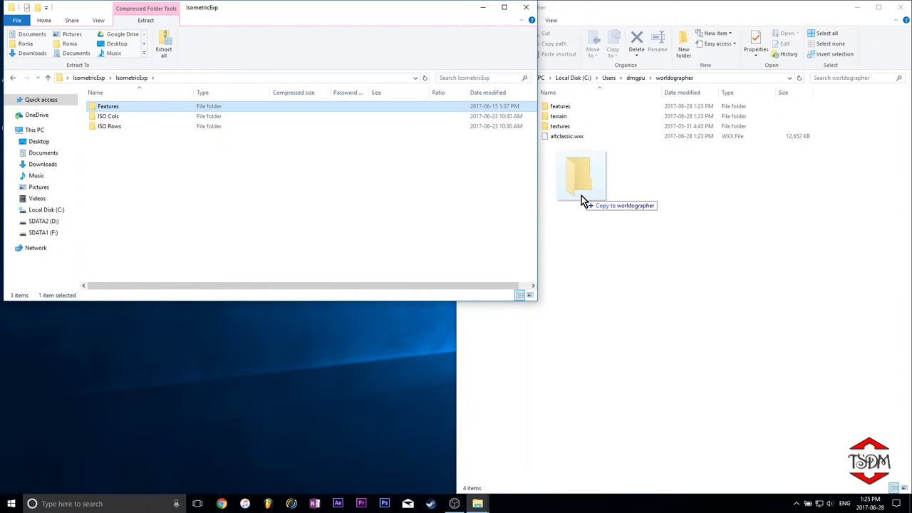
pyautogui.moveTo(577, 109); pyautogui.dragTo(582, 195)
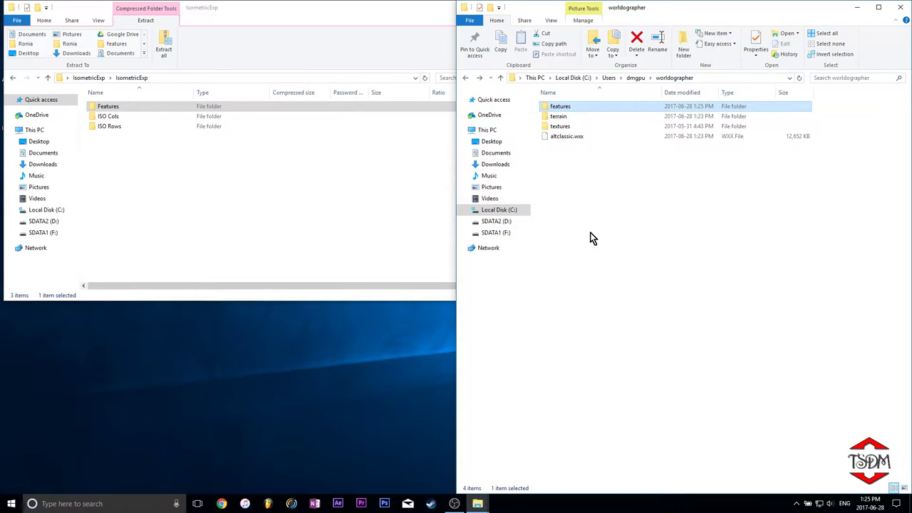
pyautogui.click(218, 189)
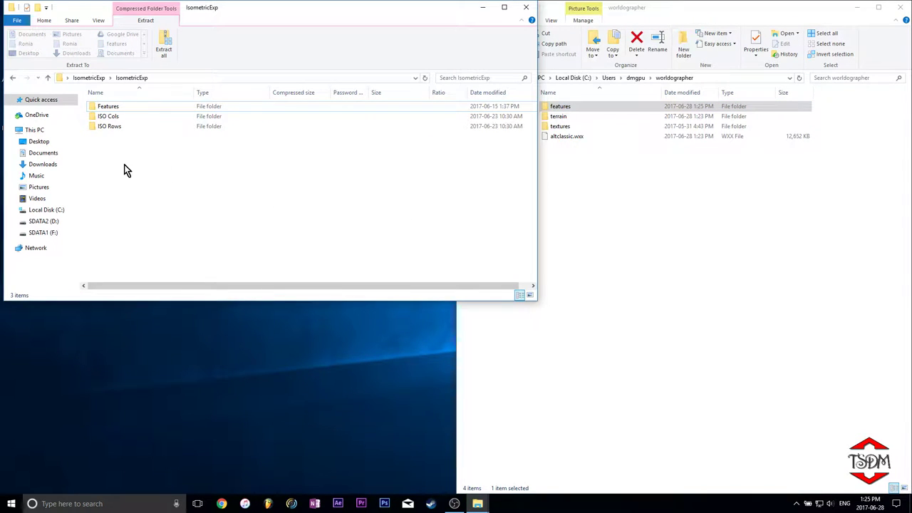
# Copy the ISO Cols and ISO Rows folders into worldographer's terrain folder.
pyautogui.doubleClick(561, 118)
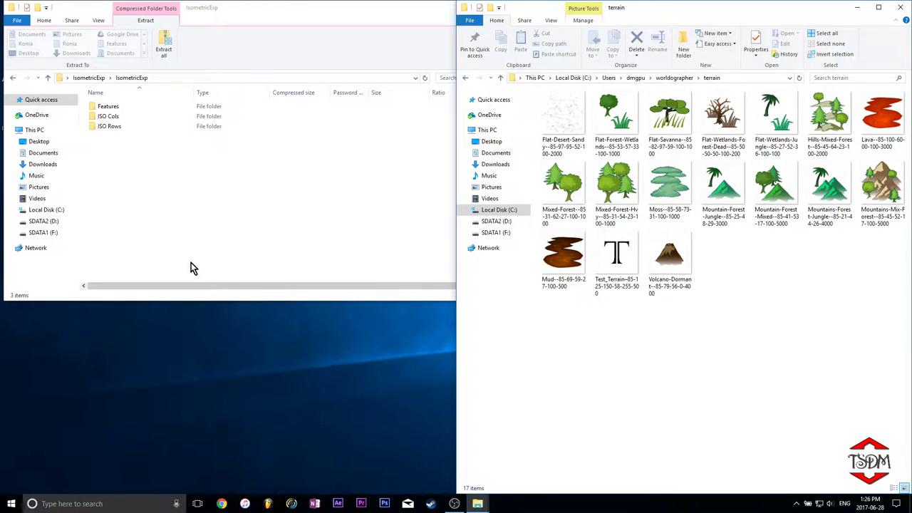
pyautogui.moveTo(124, 161)
pyautogui.mouseDown()
pyautogui.moveTo(116, 122)
pyautogui.moveTo(809, 350)
pyautogui.mouseUp()
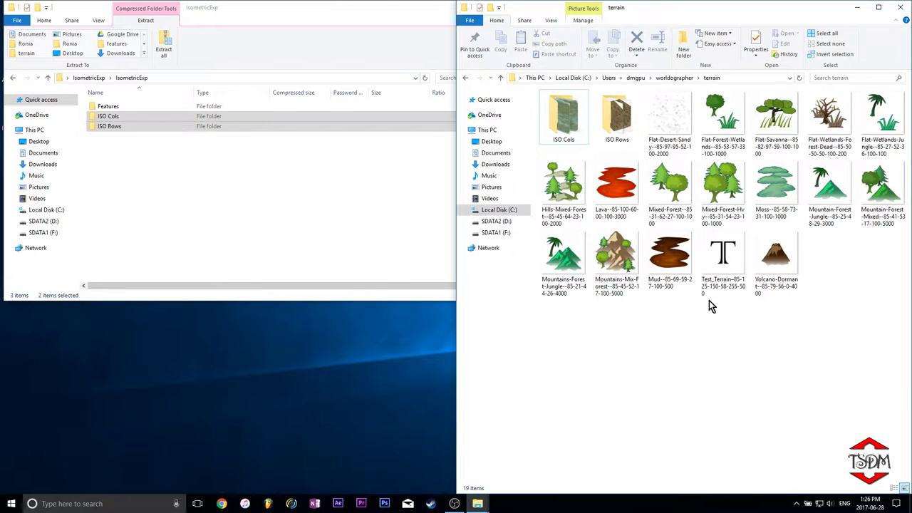
pyautogui.click(623, 126)
# Browse the ISO Rows terrain thumbnails, then close that folder window.
pyautogui.doubleClick(624, 126)
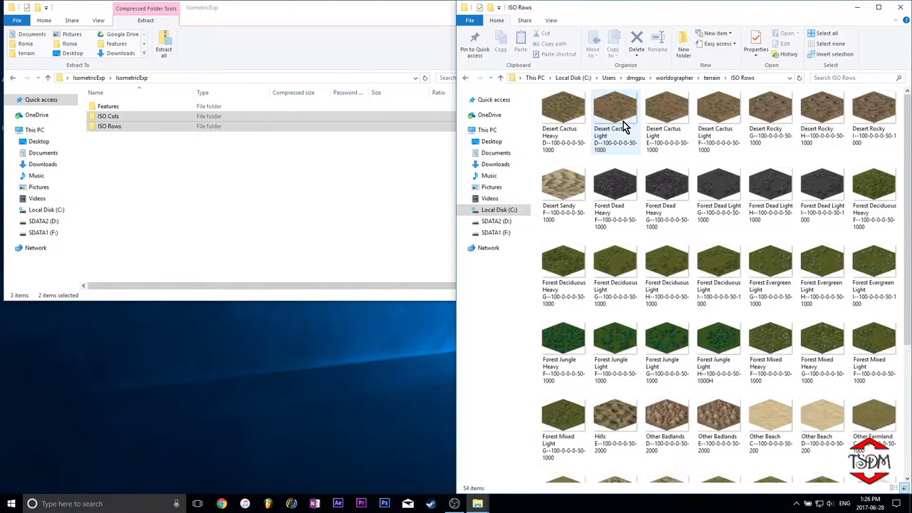
pyautogui.scroll(-3, 753, 296)
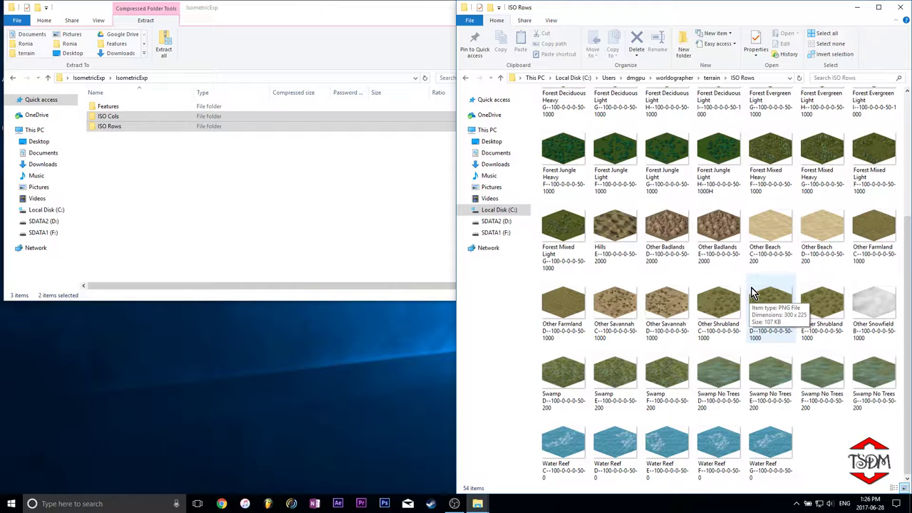
pyautogui.scroll(3, 753, 295)
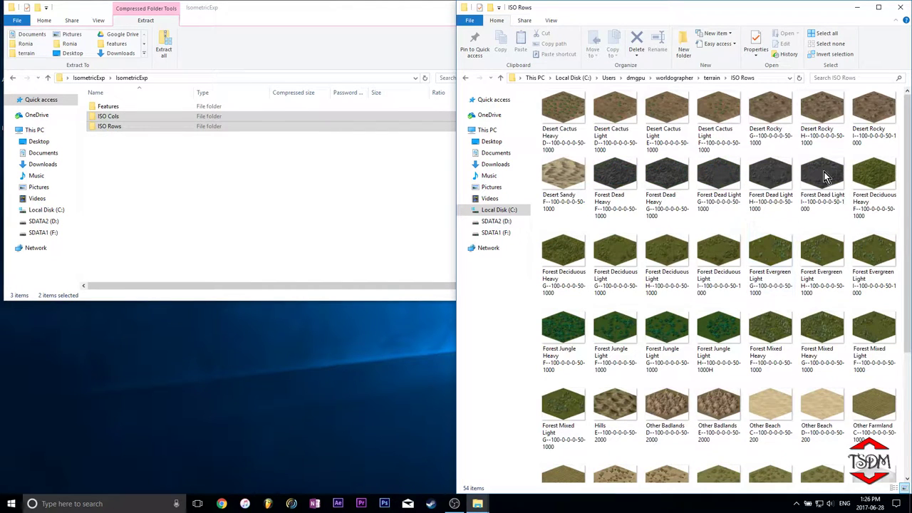
pyautogui.scroll(-3, 777, 307)
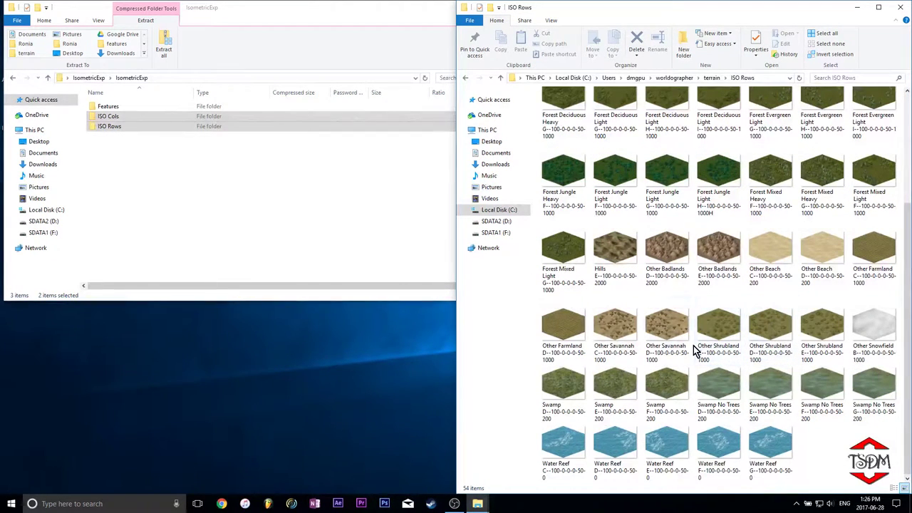
pyautogui.click(898, 7)
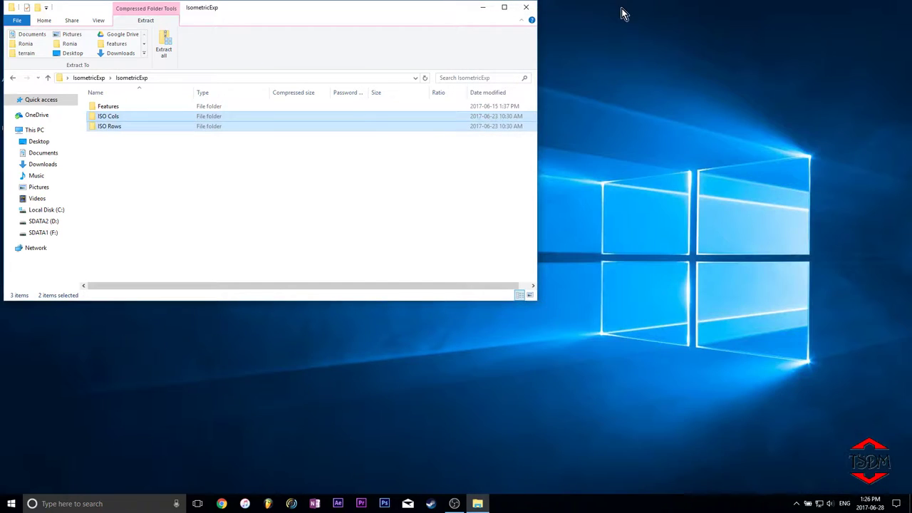
# Close the archive, relaunch Worldographer and generate a new 50-by-50 hex world map.
pyautogui.click(533, 11)
pyautogui.press('super')
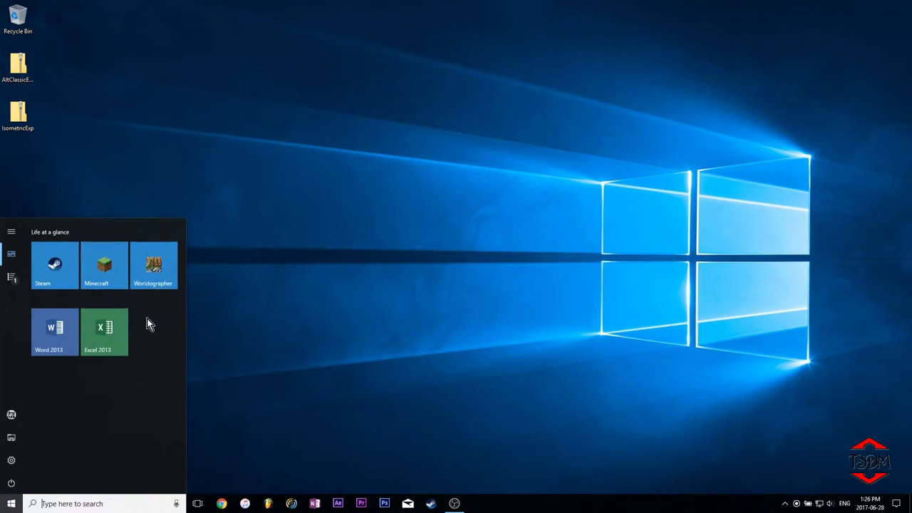
pyautogui.press('super')
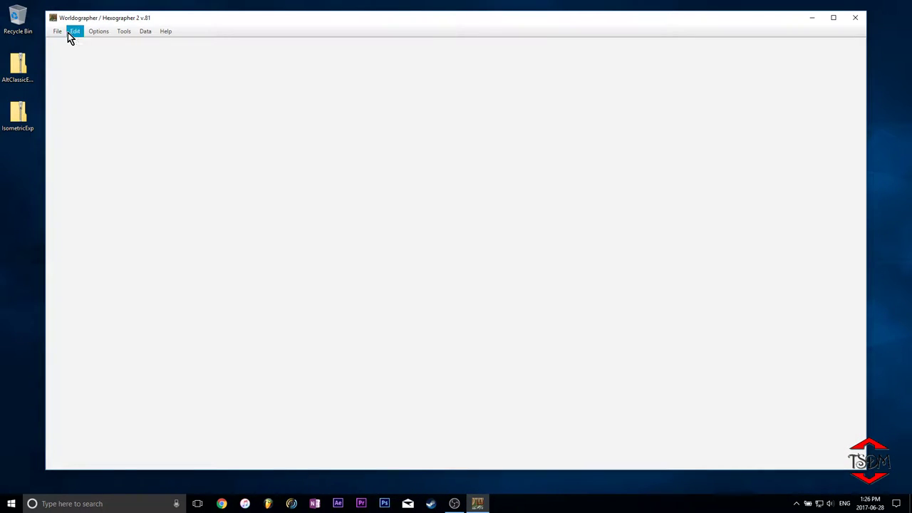
pyautogui.click(60, 32)
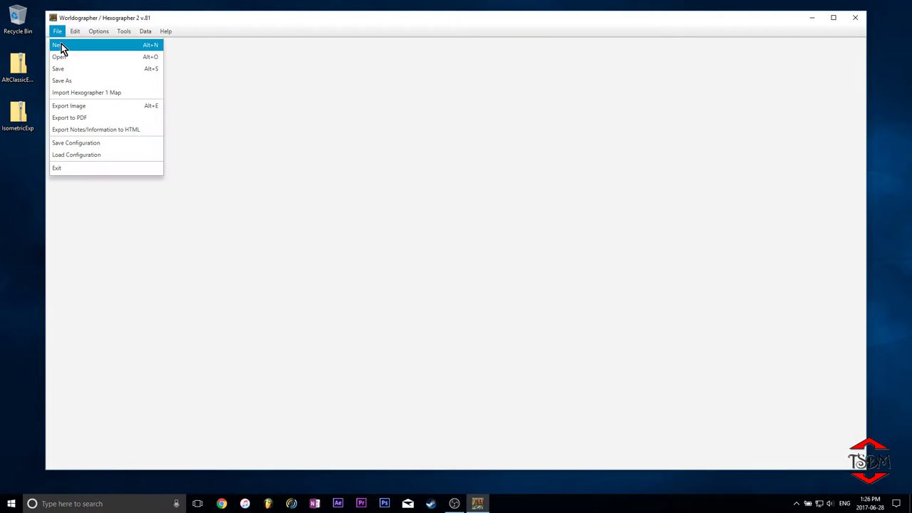
pyautogui.moveTo(393, 147); pyautogui.dragTo(378, 148)
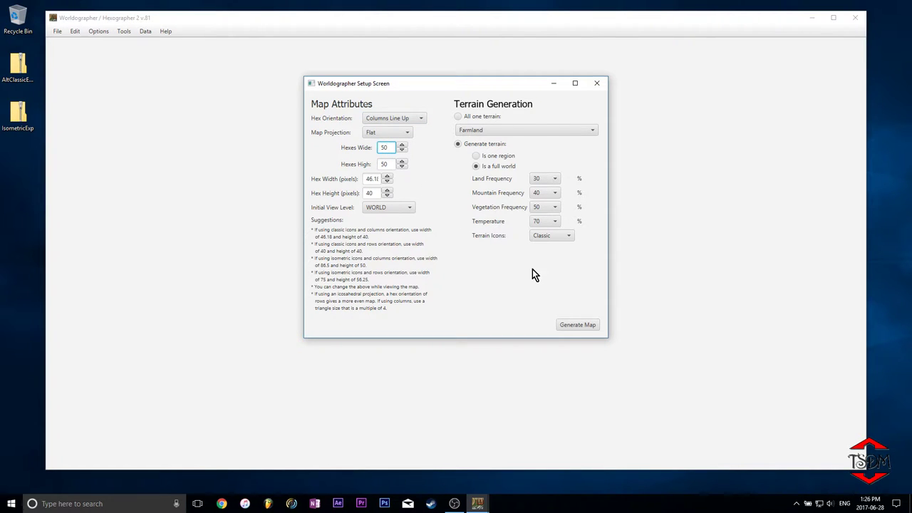
pyautogui.click(575, 327)
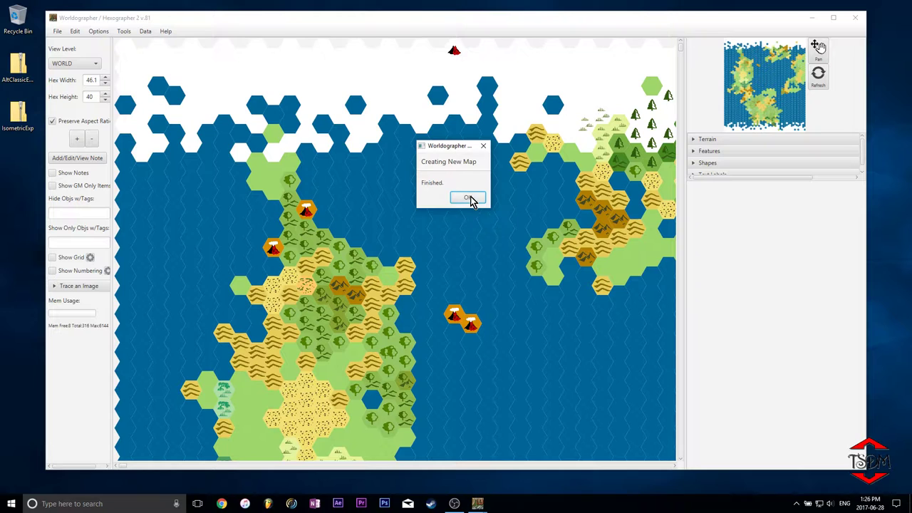
# Filter the terrain palette for savanna tiles and maximize the window with a wider panel.
pyautogui.click(470, 198)
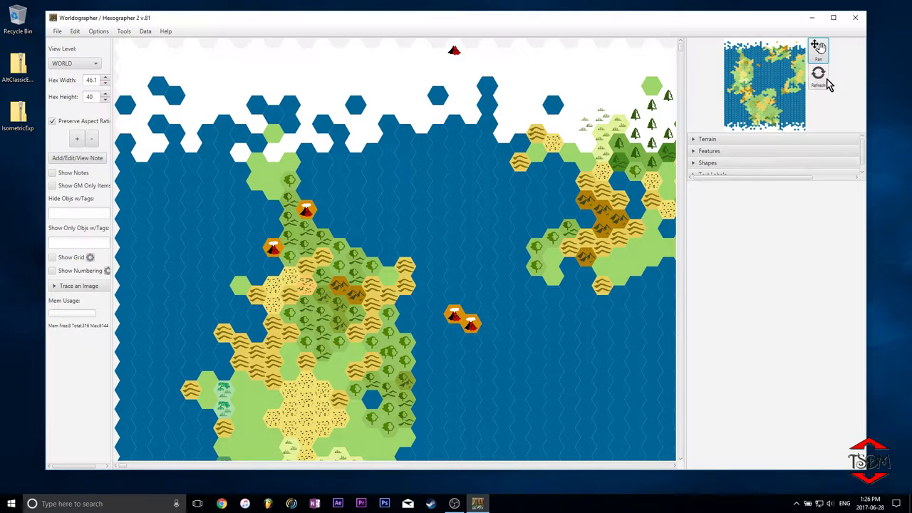
pyautogui.click(770, 142)
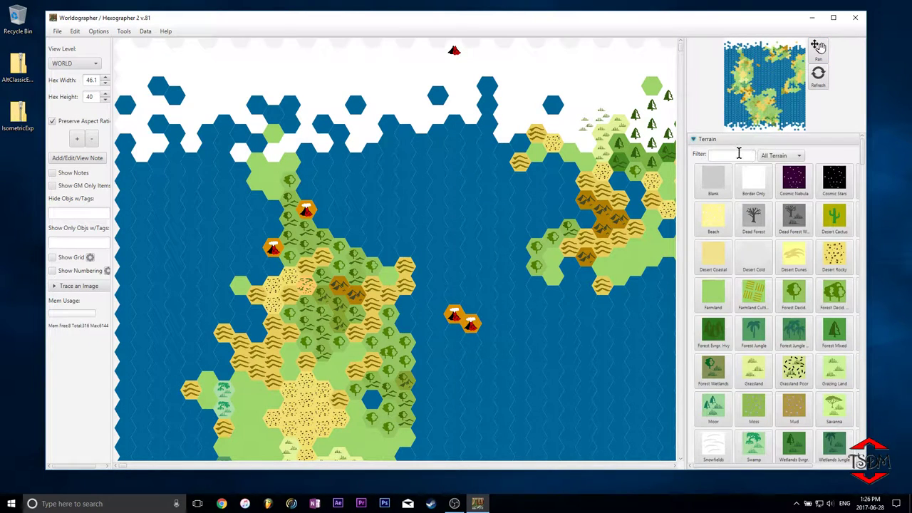
pyautogui.click(740, 154)
pyautogui.write('savan')
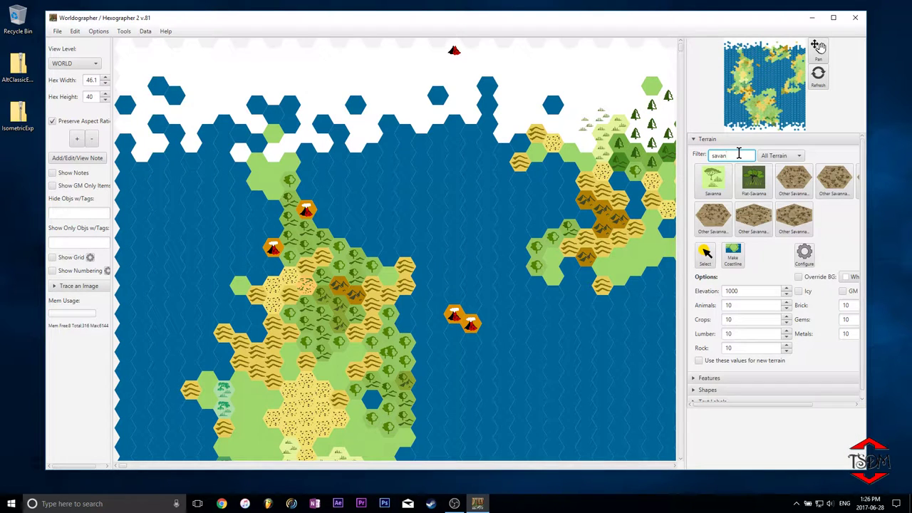
pyautogui.click(794, 218)
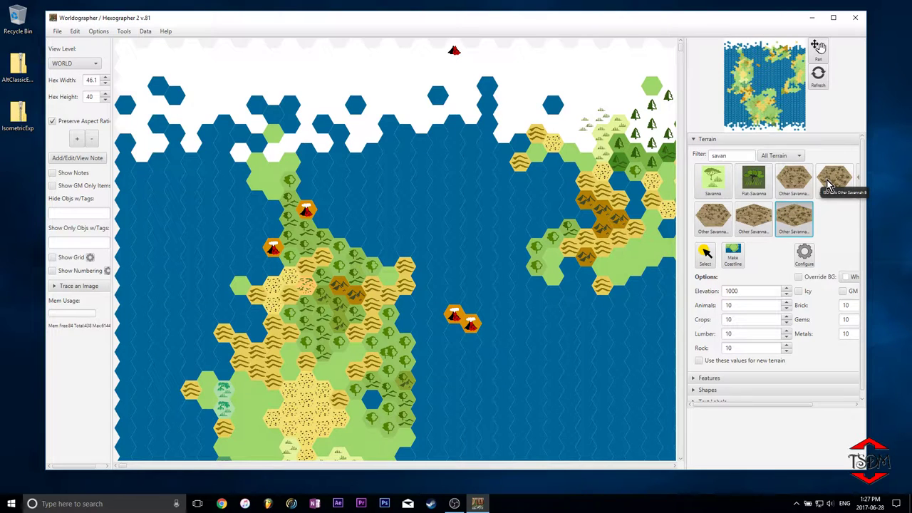
pyautogui.click(834, 18)
pyautogui.moveTo(700, 241); pyautogui.dragTo(678, 234)
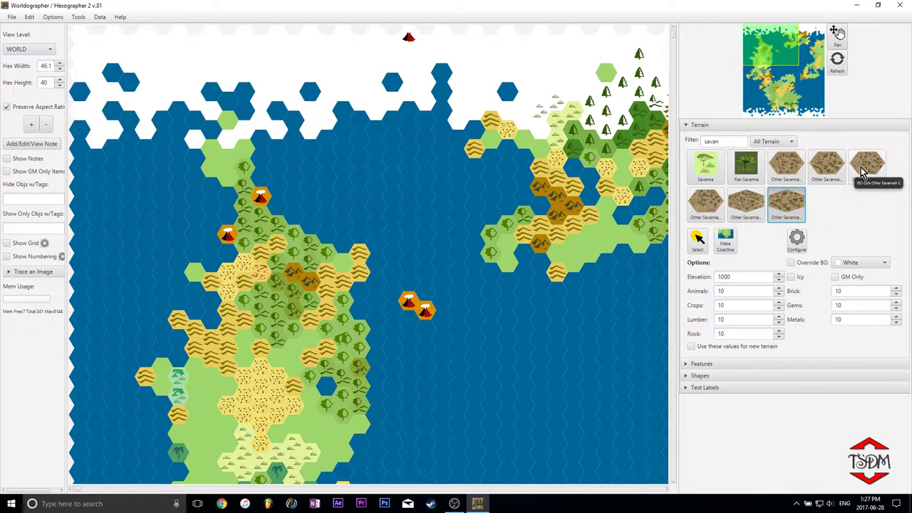
# Try the Other Savanna and Flat-Savanna tiles, then collapse the Terrain palette.
pyautogui.click(824, 171)
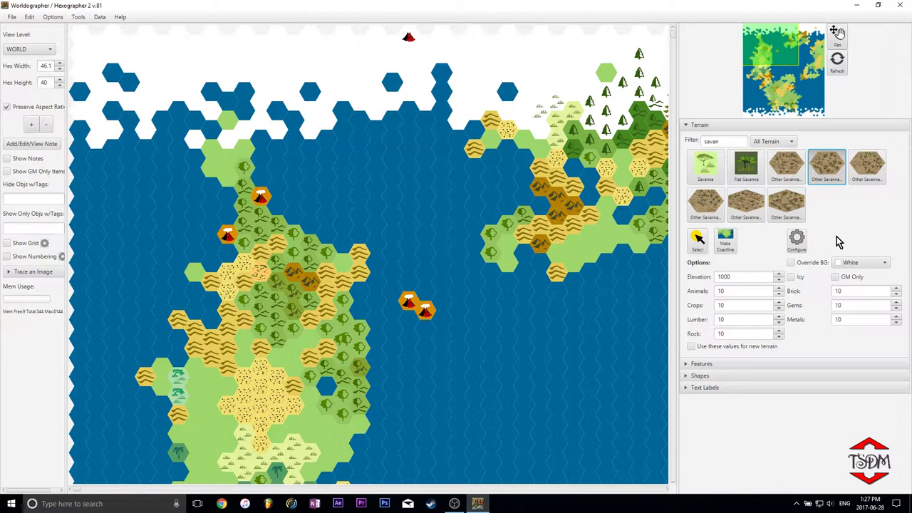
pyautogui.click(790, 170)
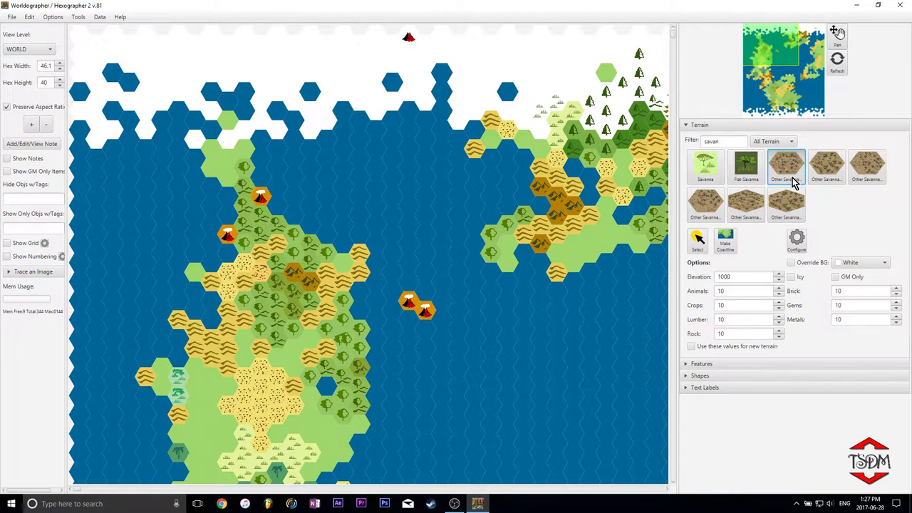
pyautogui.click(748, 170)
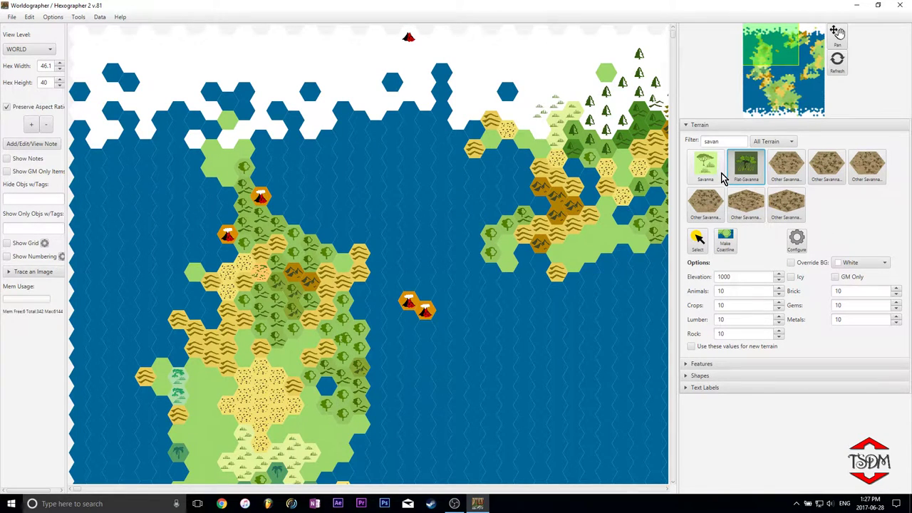
pyautogui.click(867, 167)
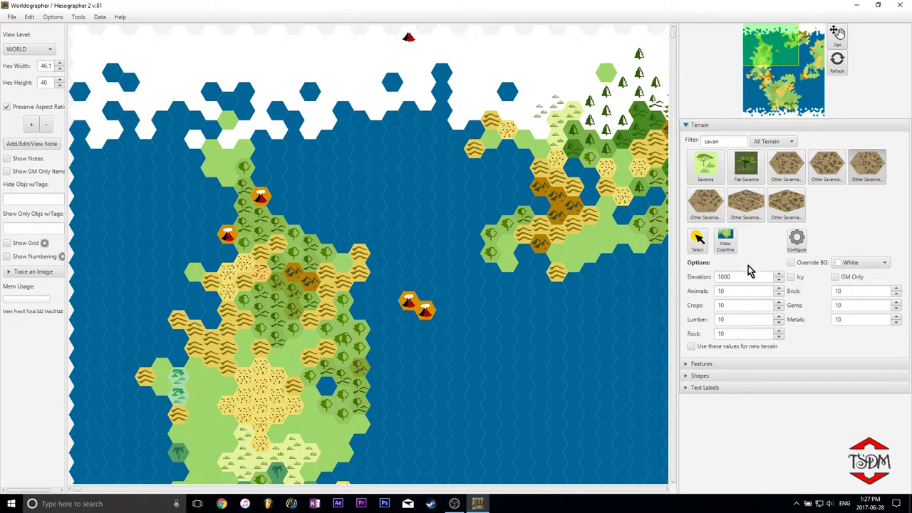
pyautogui.click(705, 126)
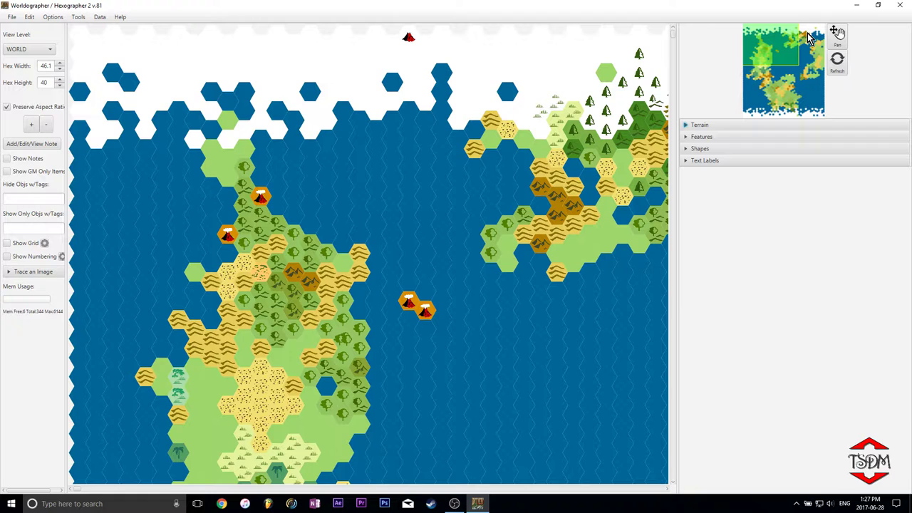
pyautogui.click(754, 129)
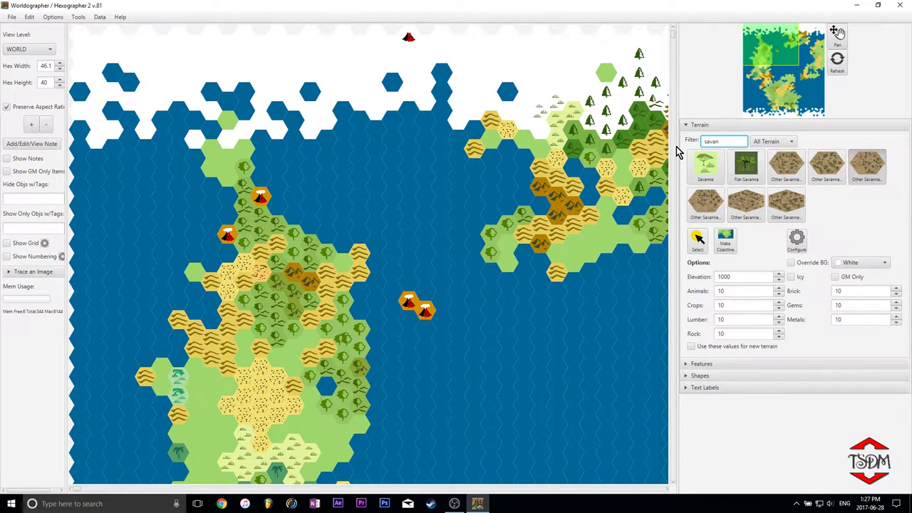
pyautogui.write('test')
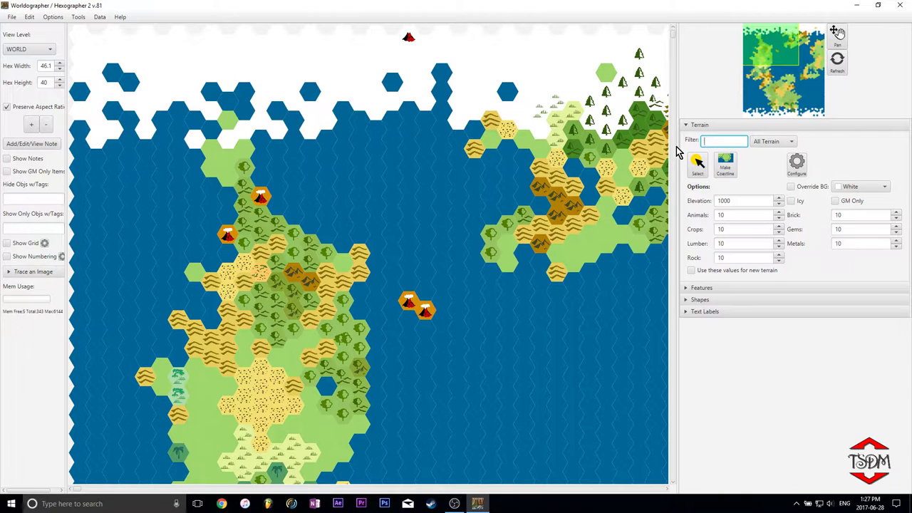
pyautogui.click(755, 144)
pyautogui.click(769, 214)
# Switch the side panel to the Features palette and narrow it to the Classic category.
pyautogui.click(739, 126)
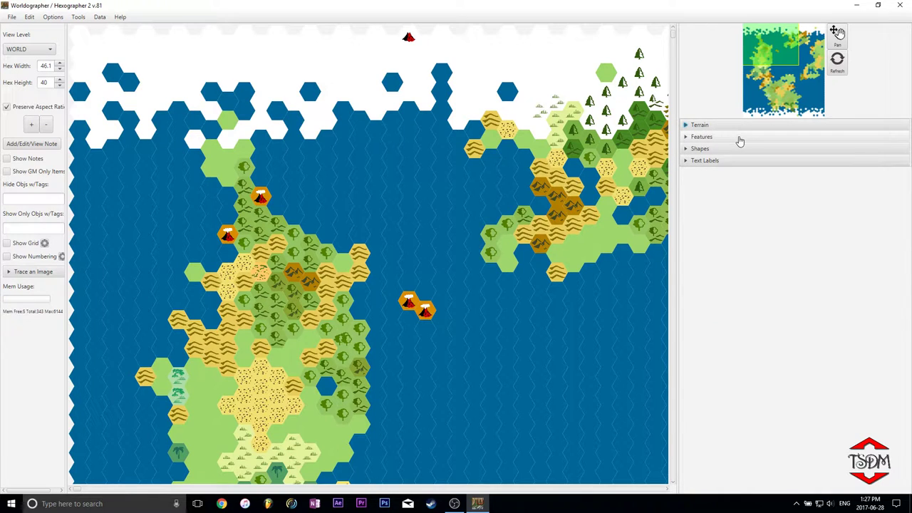
pyautogui.click(734, 148)
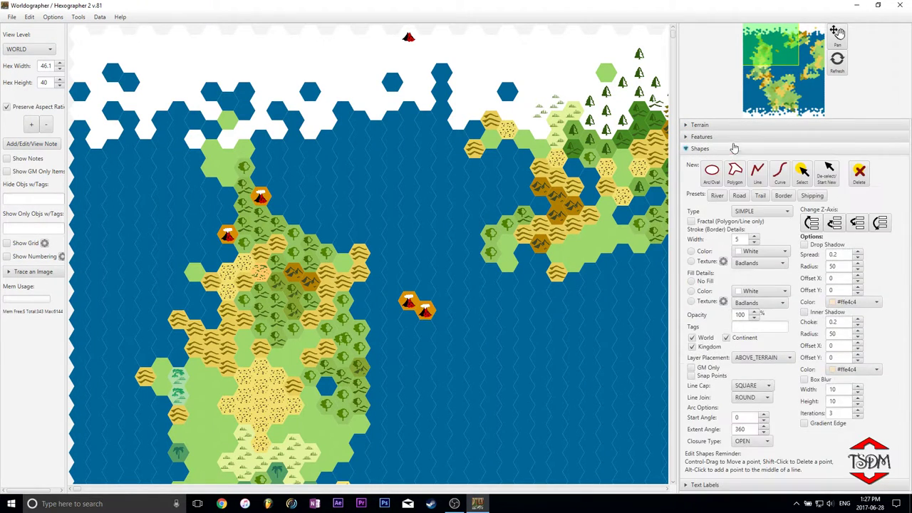
pyautogui.click(733, 148)
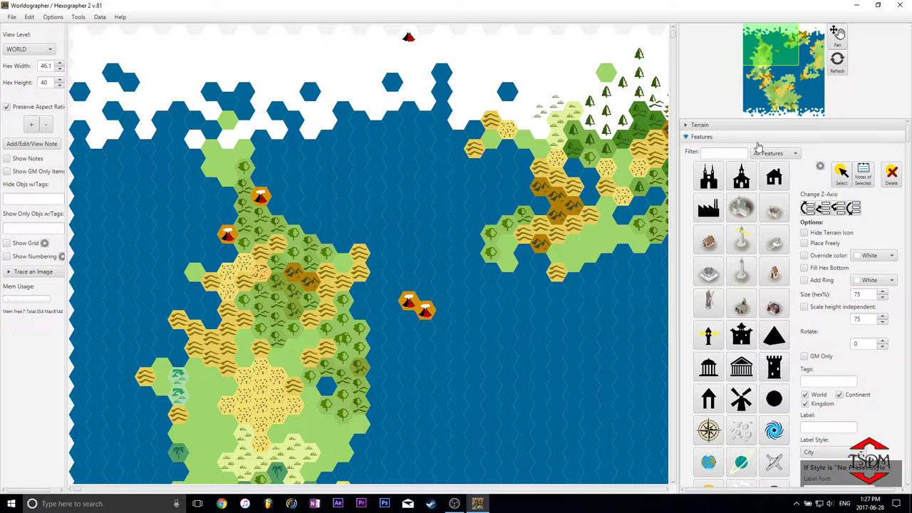
pyautogui.click(791, 154)
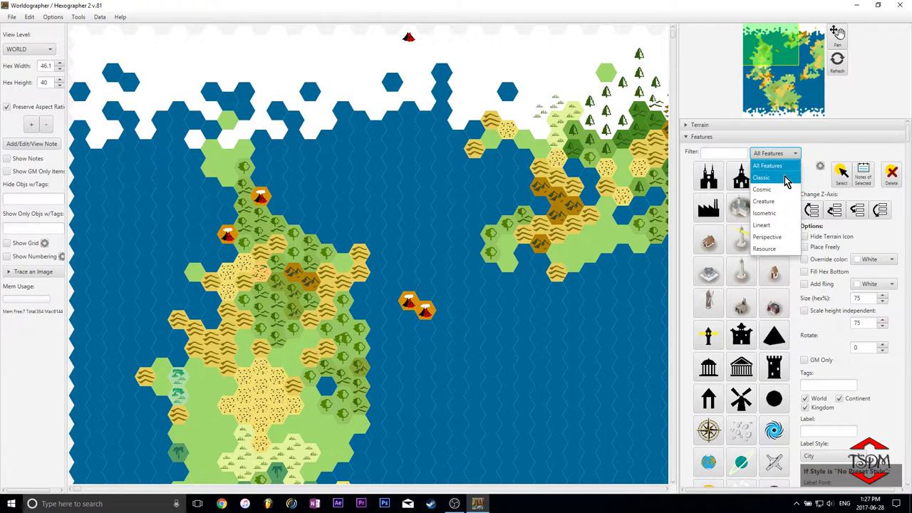
pyautogui.click(788, 182)
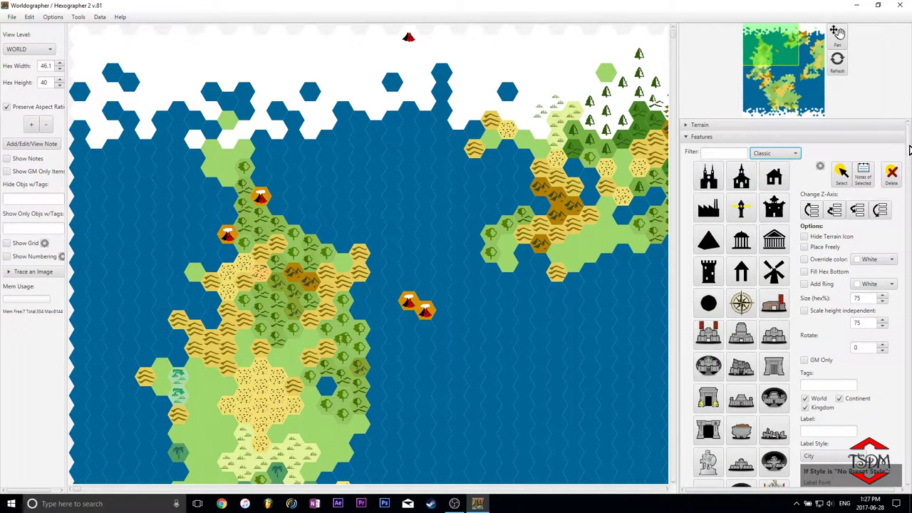
# Scroll down the Classic icons and select the green swamp feature.
pyautogui.scroll(-3, 909, 160)
pyautogui.scroll(-1, 909, 161)
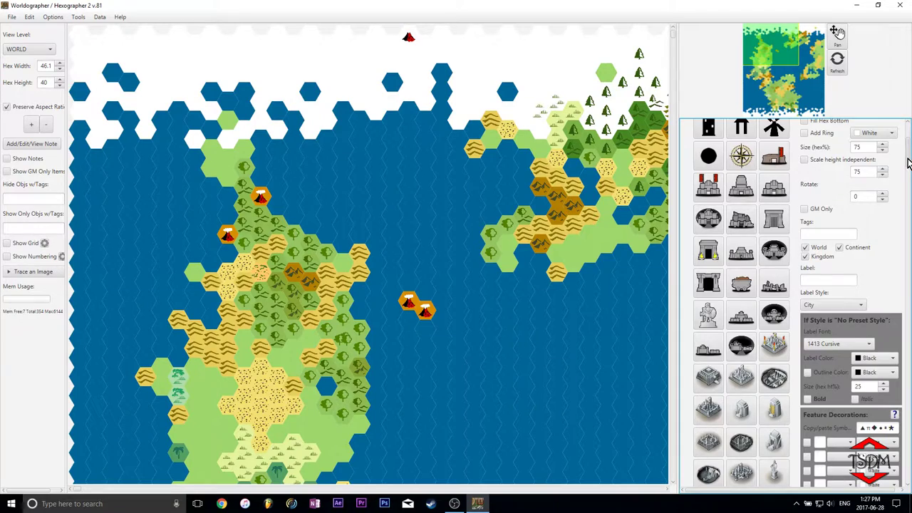
pyautogui.scroll(-1, 909, 162)
pyautogui.moveTo(905, 164)
pyautogui.mouseDown()
pyautogui.moveTo(896, 204)
pyautogui.moveTo(910, 479)
pyautogui.mouseUp()
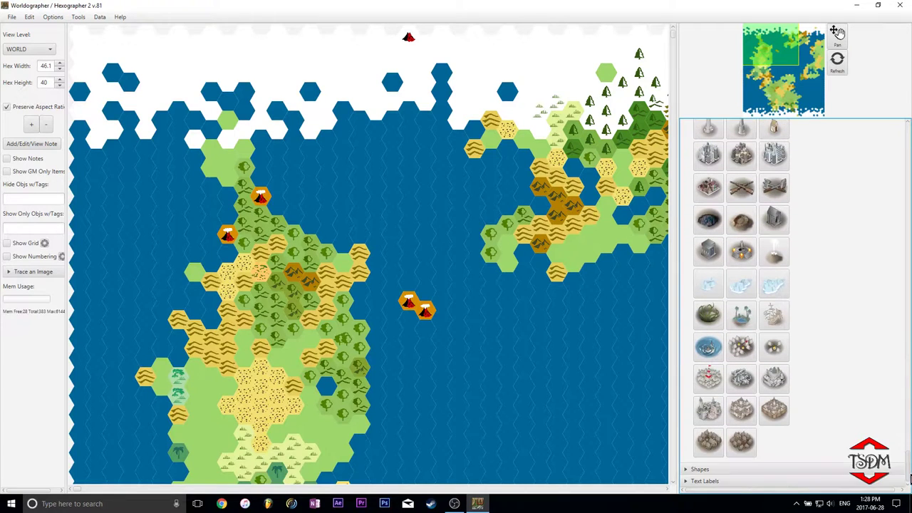
pyautogui.click(712, 319)
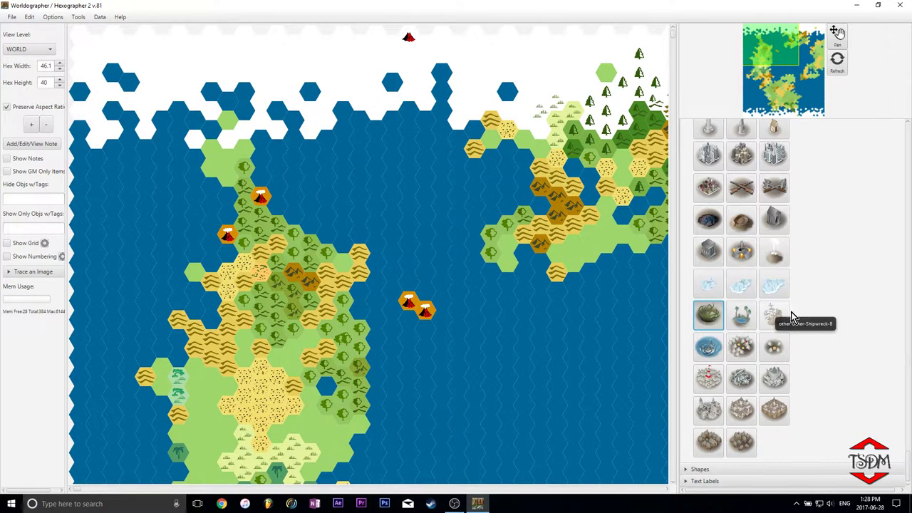
# Browse up the feature icons, selecting a Roman village and then a fortified wall feature.
pyautogui.scroll(2, 809, 308)
pyautogui.scroll(2, 809, 308)
pyautogui.scroll(1, 811, 310)
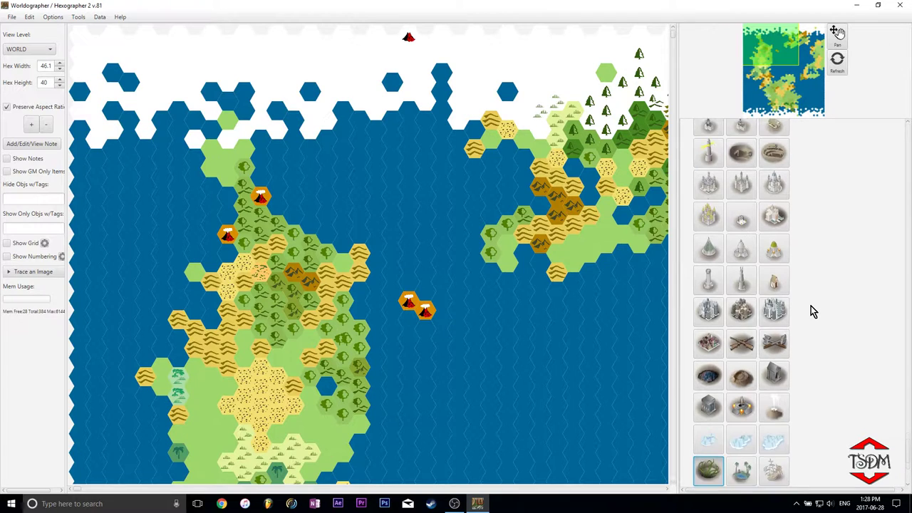
pyautogui.scroll(1, 798, 310)
pyautogui.scroll(3, 841, 277)
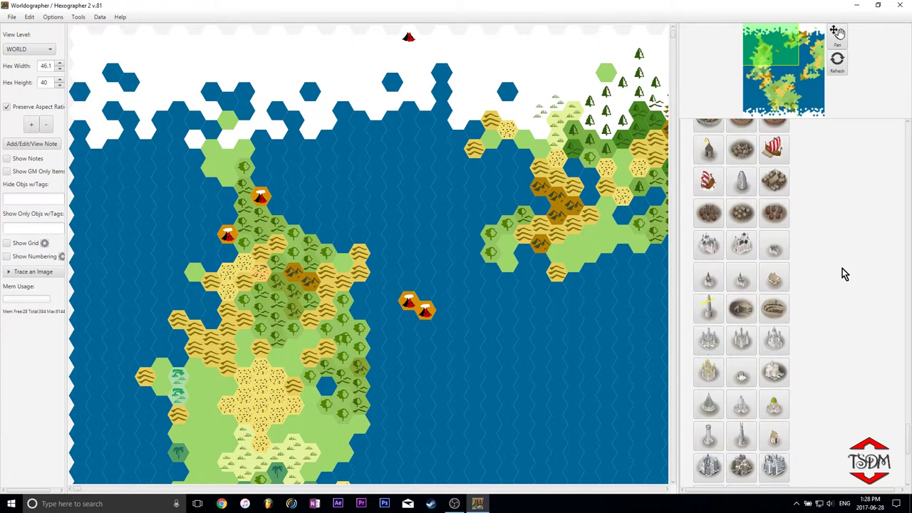
pyautogui.scroll(2, 842, 278)
pyautogui.scroll(2, 841, 281)
pyautogui.scroll(2, 843, 286)
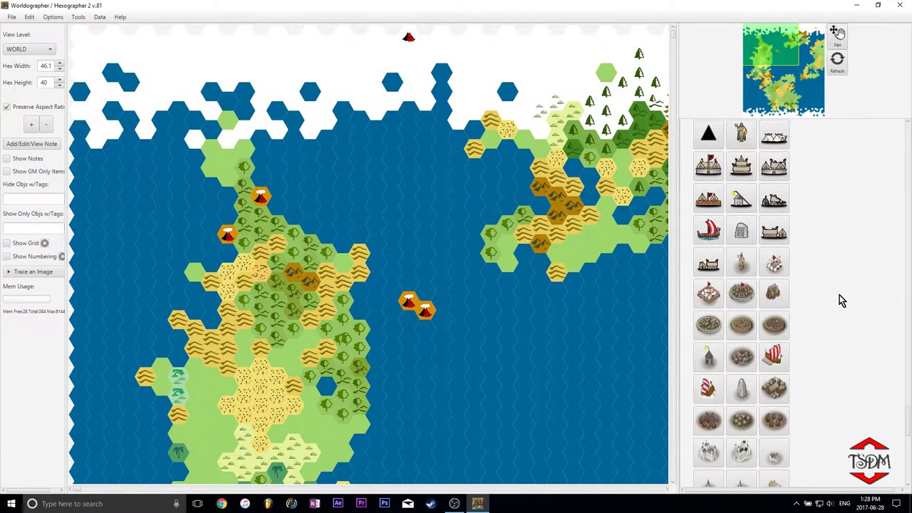
pyautogui.scroll(3, 833, 307)
pyautogui.scroll(2, 835, 307)
pyautogui.scroll(5, 838, 307)
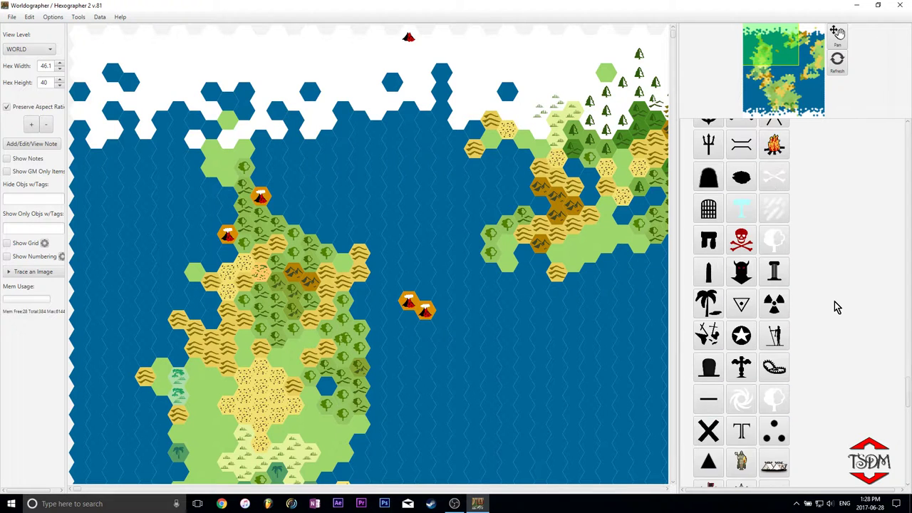
pyautogui.scroll(4, 838, 307)
pyautogui.scroll(4, 837, 307)
pyautogui.scroll(5, 838, 307)
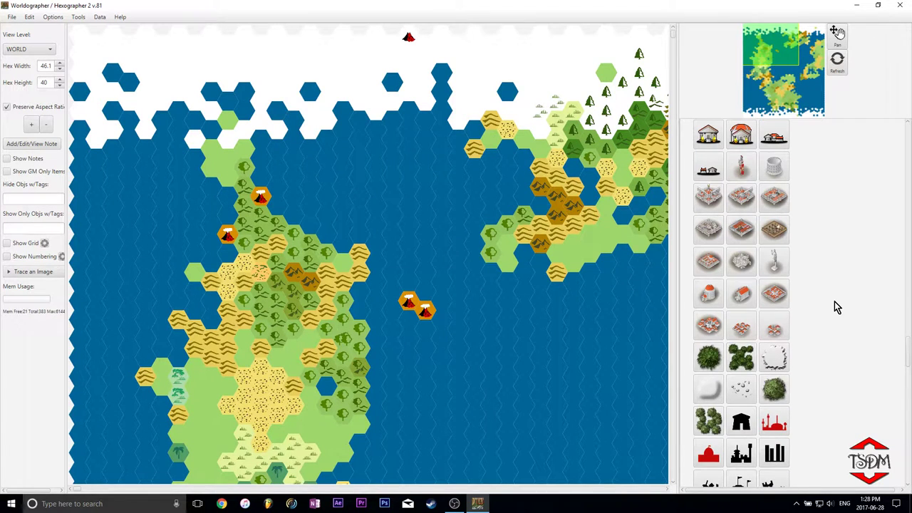
pyautogui.scroll(4, 838, 311)
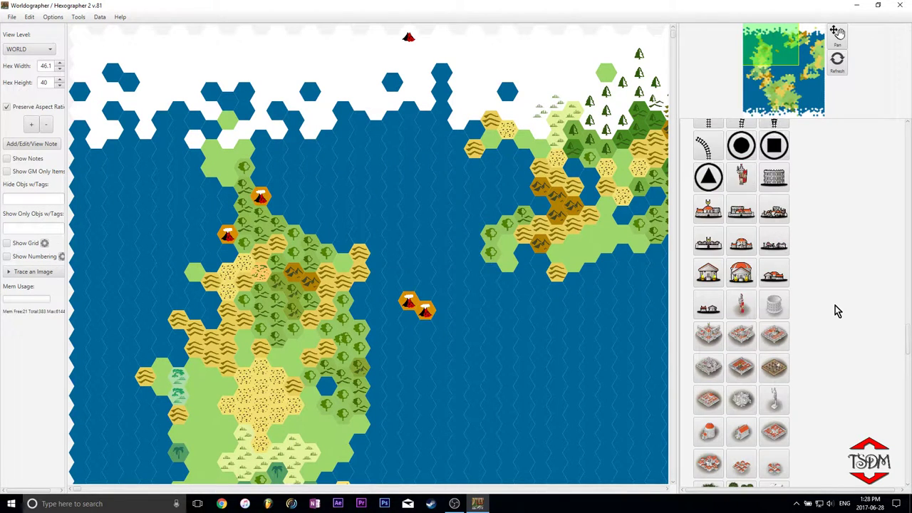
pyautogui.click(713, 307)
pyautogui.scroll(1, 861, 288)
pyautogui.scroll(3, 861, 288)
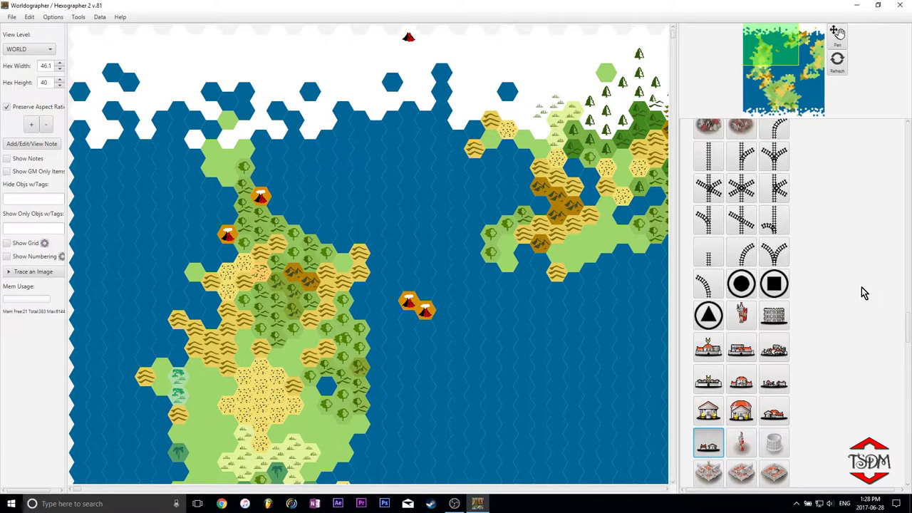
pyautogui.click(774, 317)
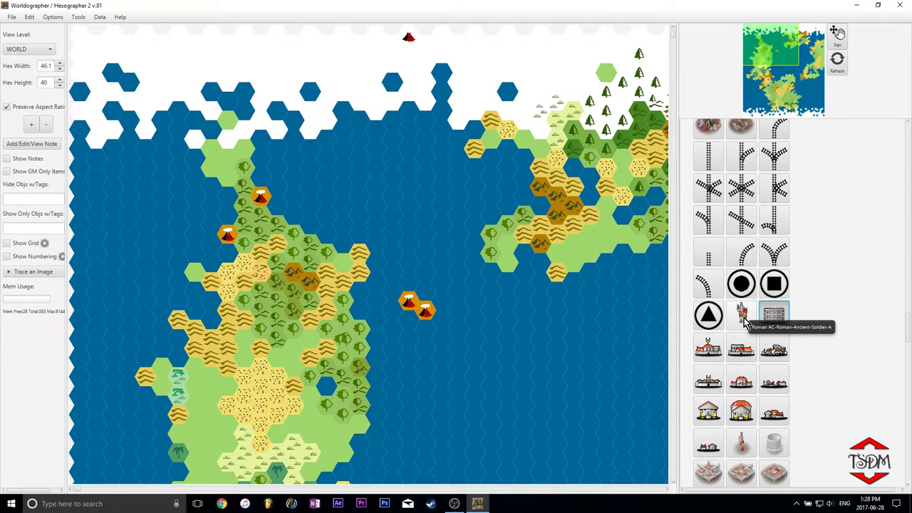
# Keep scrolling through the Orc, East Asian town and Dwarf dungeon icon sets.
pyautogui.scroll(3, 848, 299)
pyautogui.scroll(3, 852, 300)
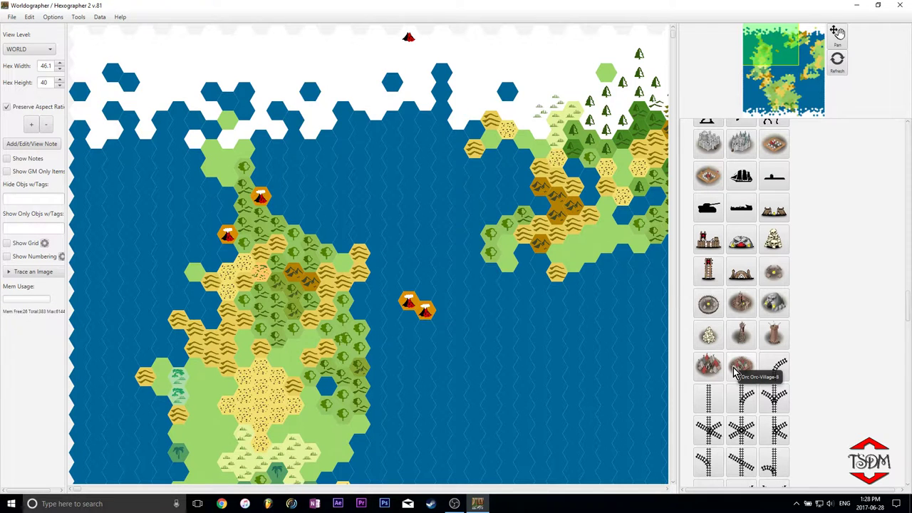
pyautogui.scroll(3, 901, 312)
pyautogui.scroll(1, 901, 311)
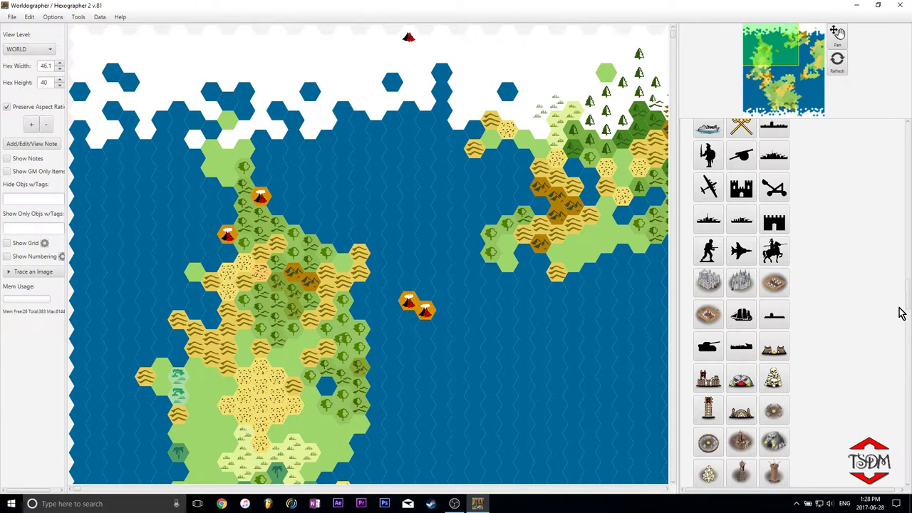
pyautogui.scroll(5, 909, 307)
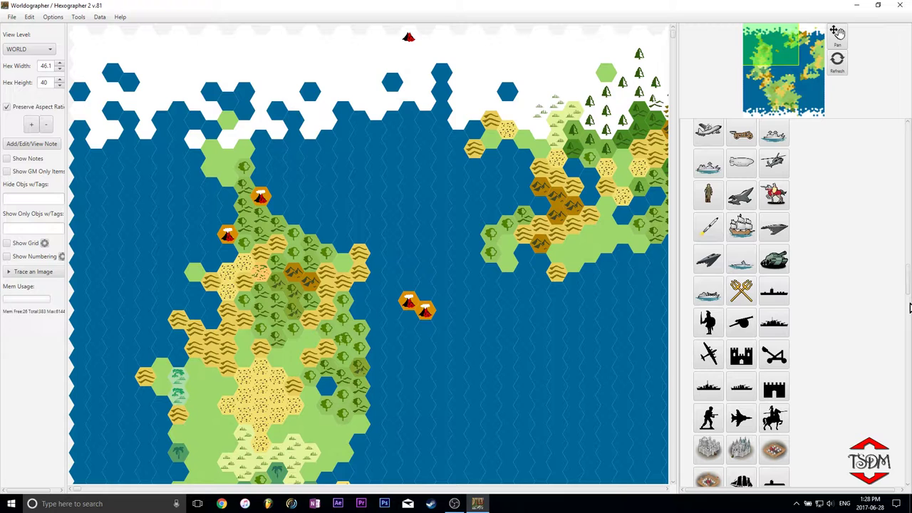
pyautogui.scroll(5, 866, 305)
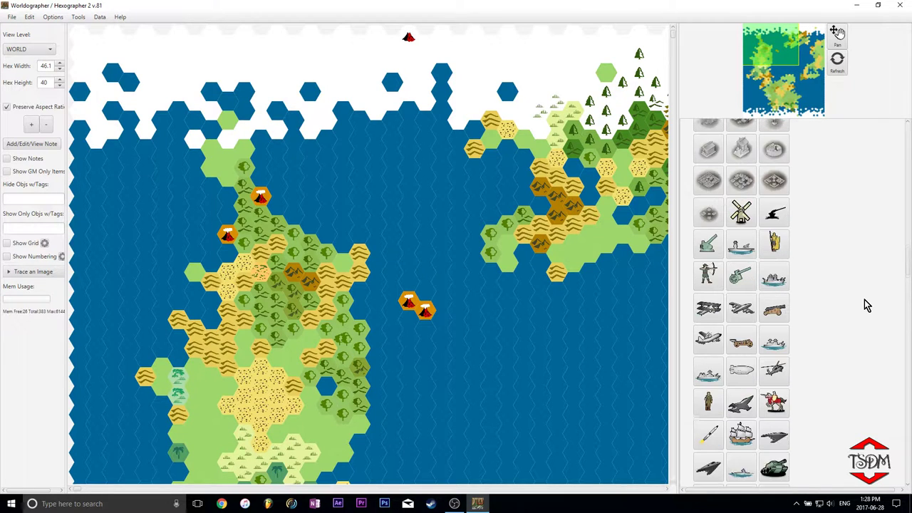
pyautogui.scroll(3, 866, 305)
pyautogui.scroll(3, 868, 301)
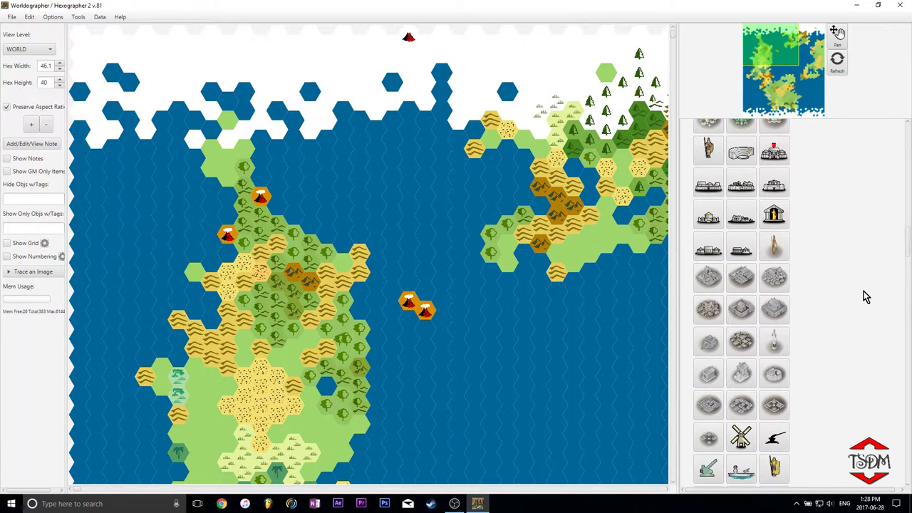
pyautogui.scroll(1, 865, 298)
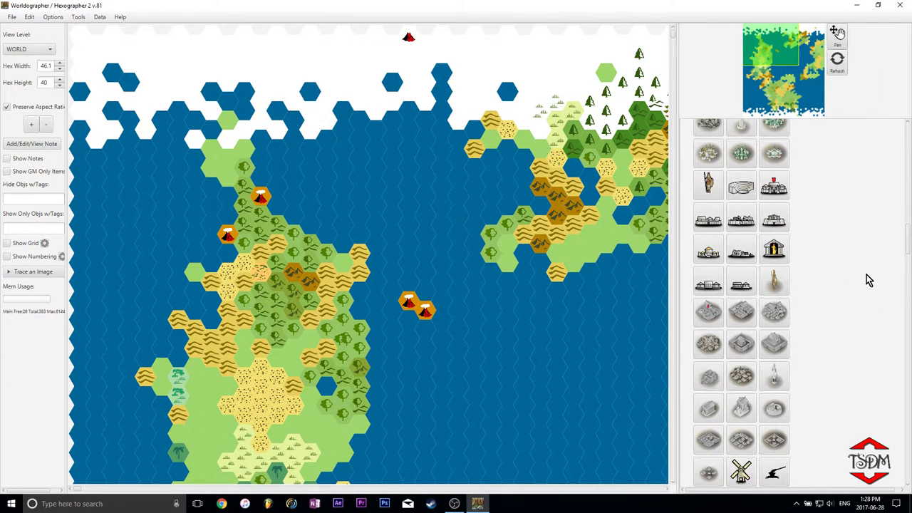
pyautogui.scroll(2, 868, 279)
pyautogui.scroll(1, 866, 279)
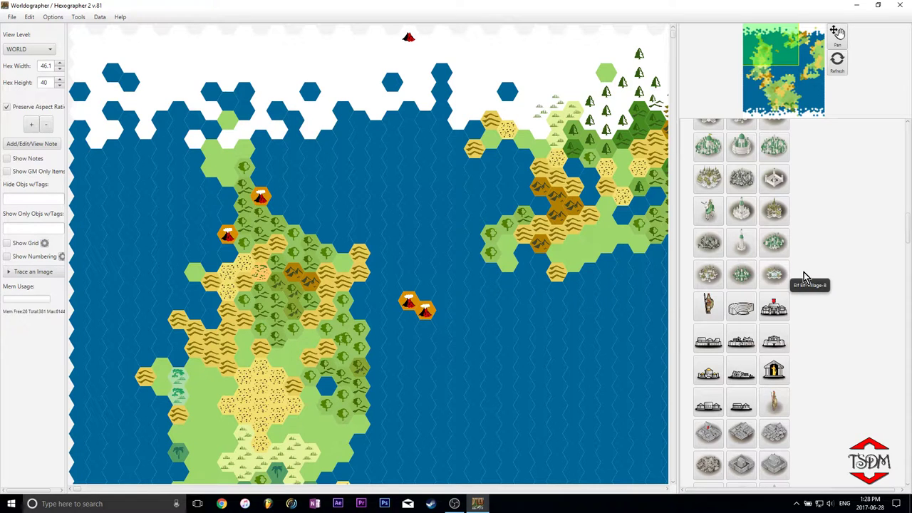
pyautogui.scroll(3, 833, 265)
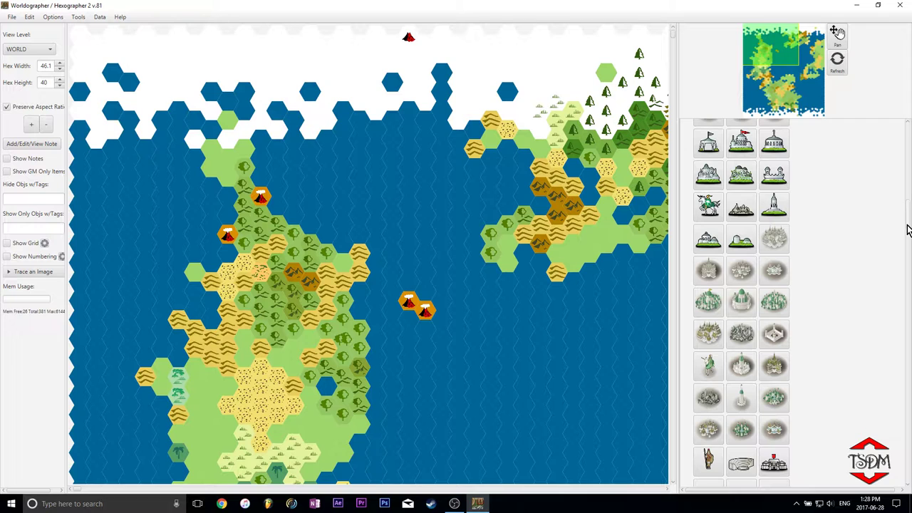
pyautogui.scroll(1, 854, 226)
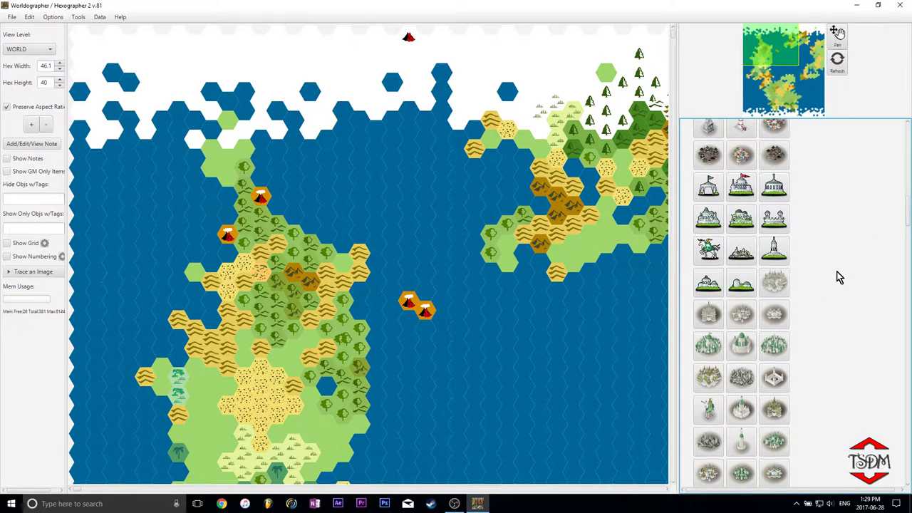
pyautogui.scroll(2, 840, 278)
pyautogui.scroll(1, 840, 274)
pyautogui.scroll(1, 839, 274)
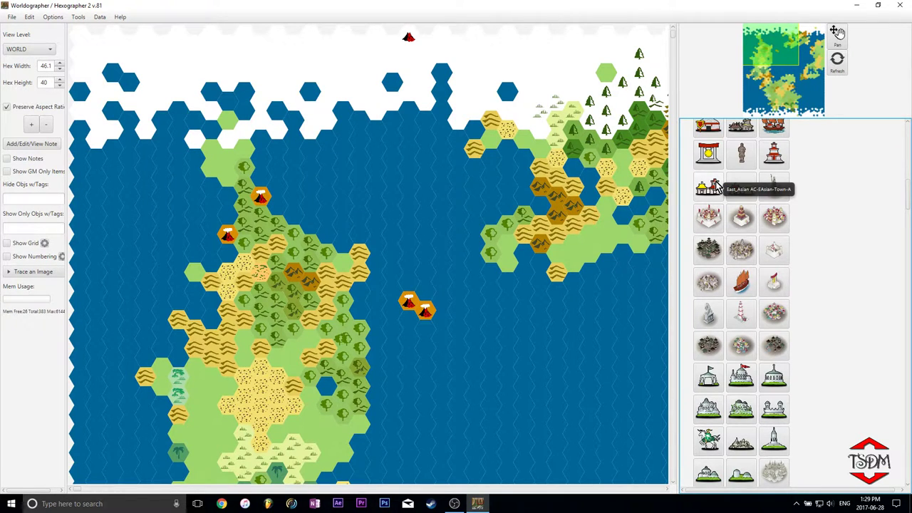
pyautogui.scroll(1, 858, 230)
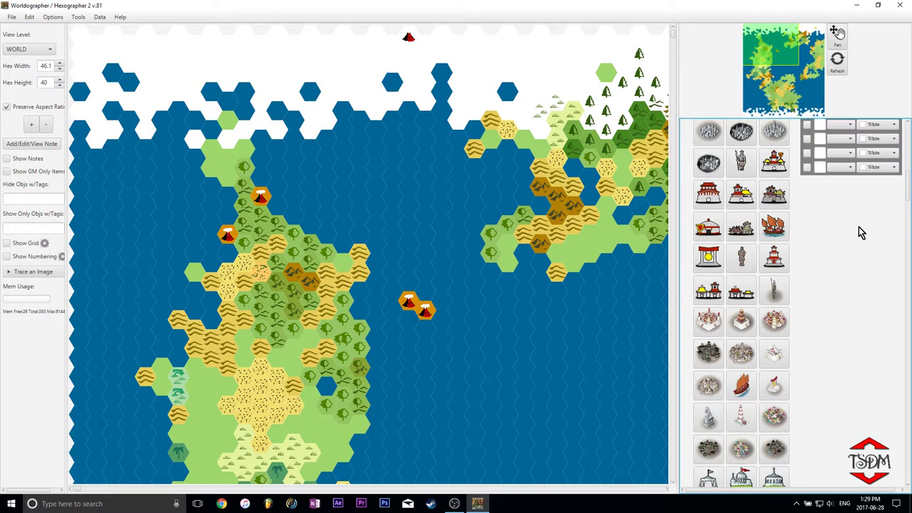
pyautogui.scroll(1, 857, 230)
pyautogui.scroll(1, 863, 246)
pyautogui.scroll(1, 865, 259)
pyautogui.scroll(1, 865, 259)
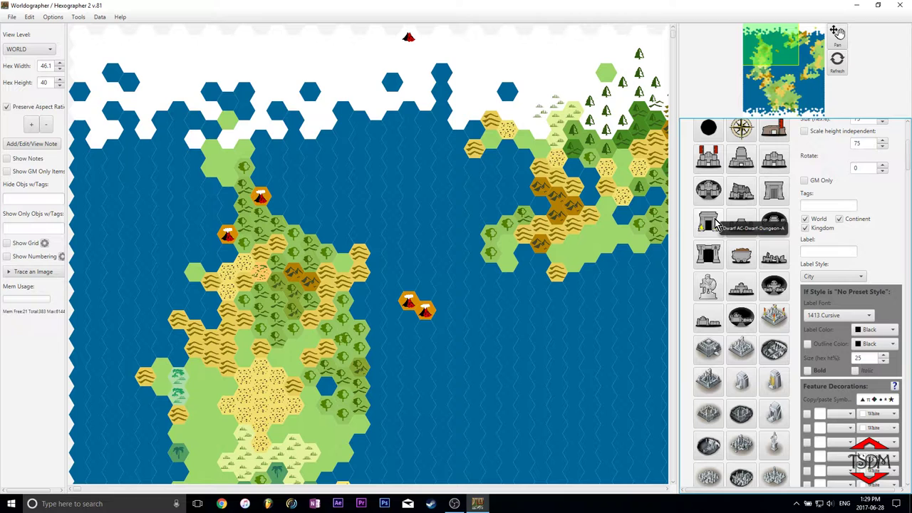
# Filter the feature icons by 'dwarf' and browse results such as Dwarf Capital.
pyautogui.scroll(2, 830, 249)
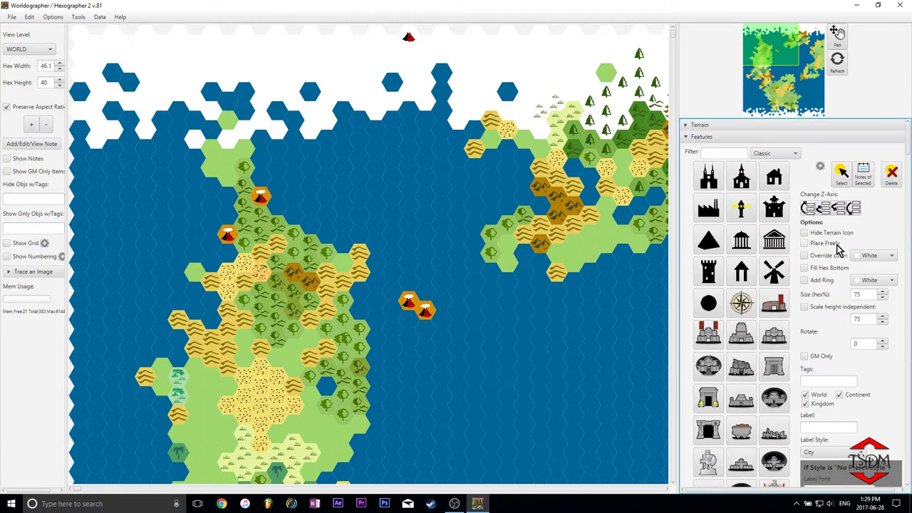
pyautogui.click(712, 156)
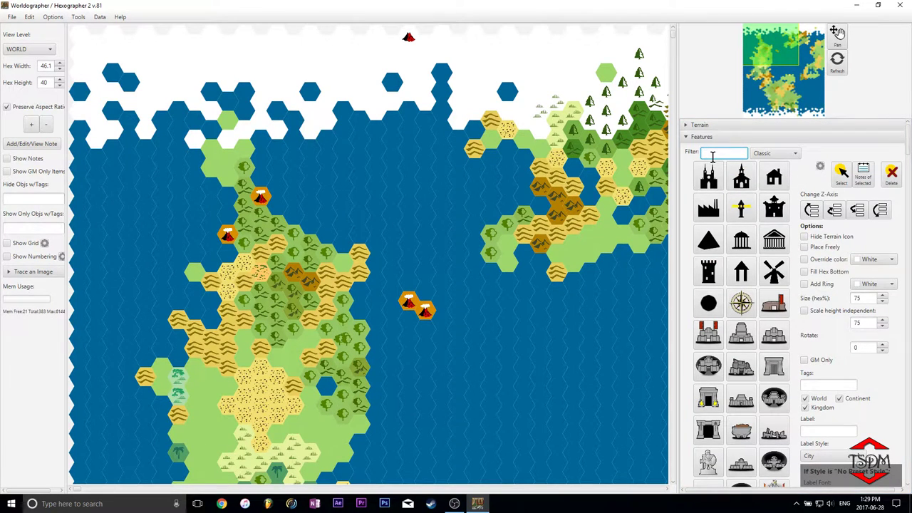
pyautogui.write('dwarf')
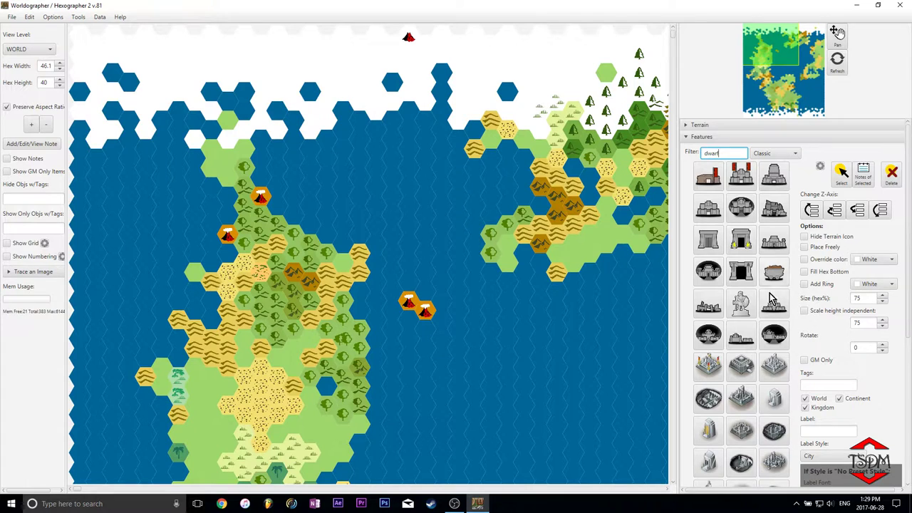
pyautogui.scroll(-2, 770, 316)
pyautogui.scroll(-1, 770, 318)
pyautogui.scroll(2, 770, 317)
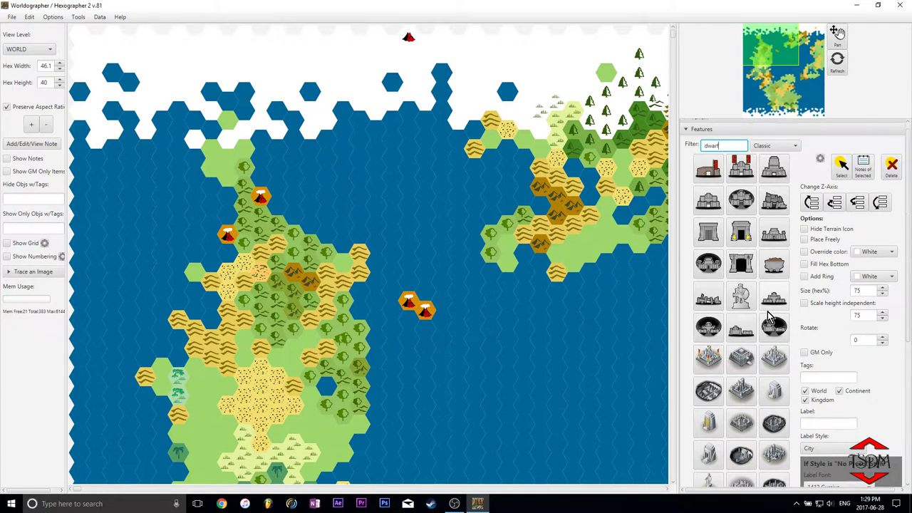
pyautogui.scroll(1, 769, 317)
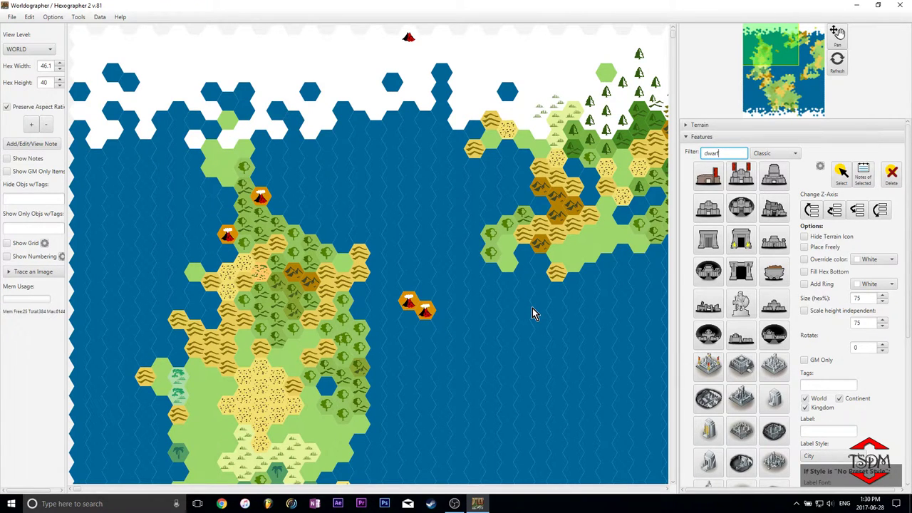
pyautogui.scroll(-2, 777, 229)
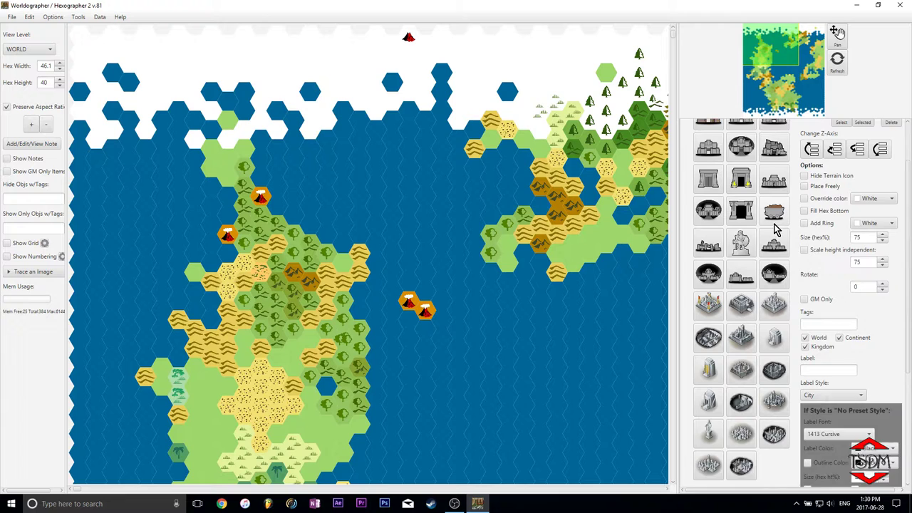
pyautogui.scroll(2, 777, 229)
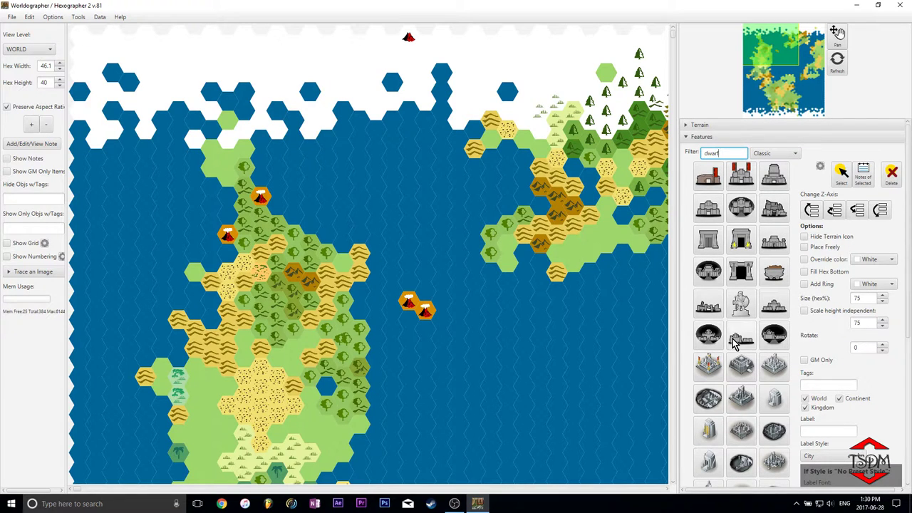
pyautogui.scroll(-2, 791, 414)
pyautogui.scroll(2, 781, 202)
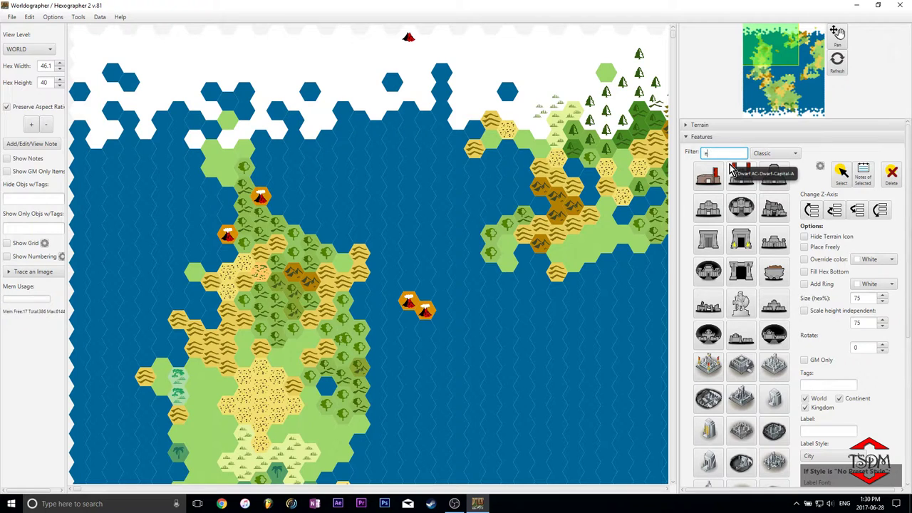
# Change the feature filter from 'dwarf' to 'elf' and click a northern hex on the map.
pyautogui.press('BackSpace')
pyautogui.press('BackSpace')
pyautogui.write('elf')
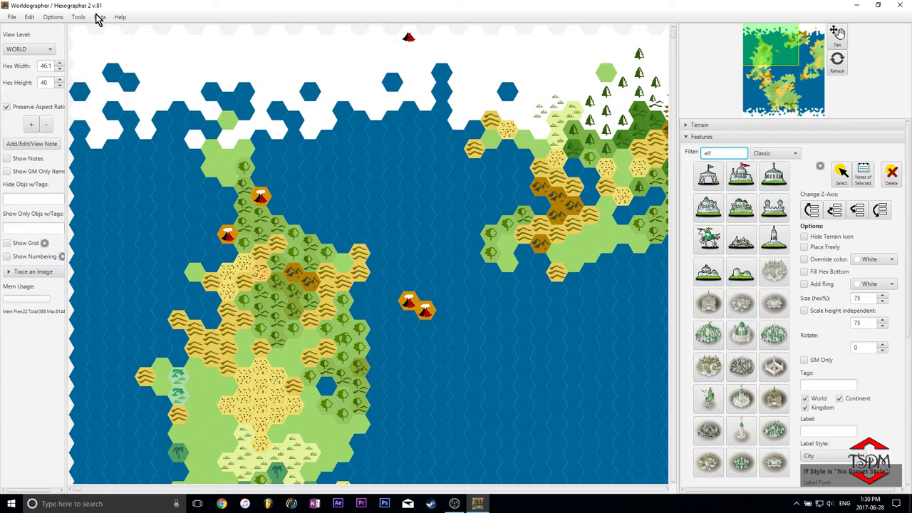
pyautogui.click(225, 117)
pyautogui.click(219, 121)
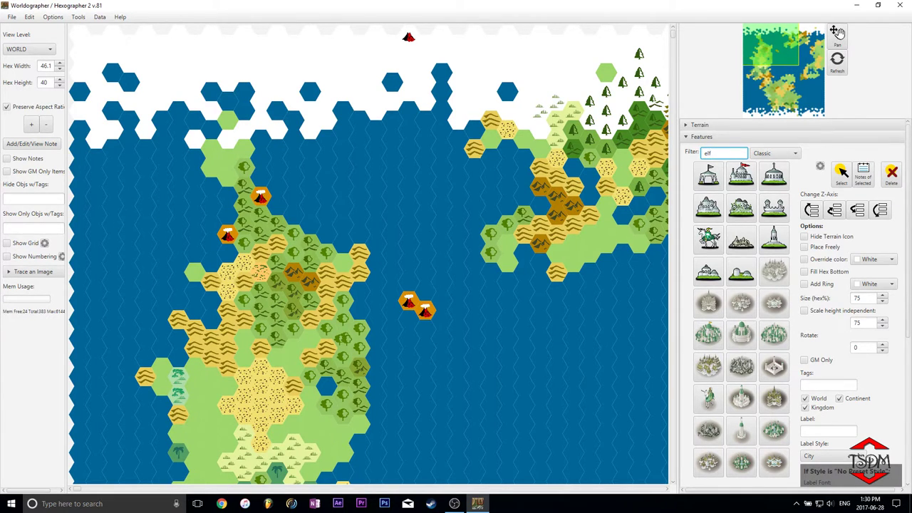